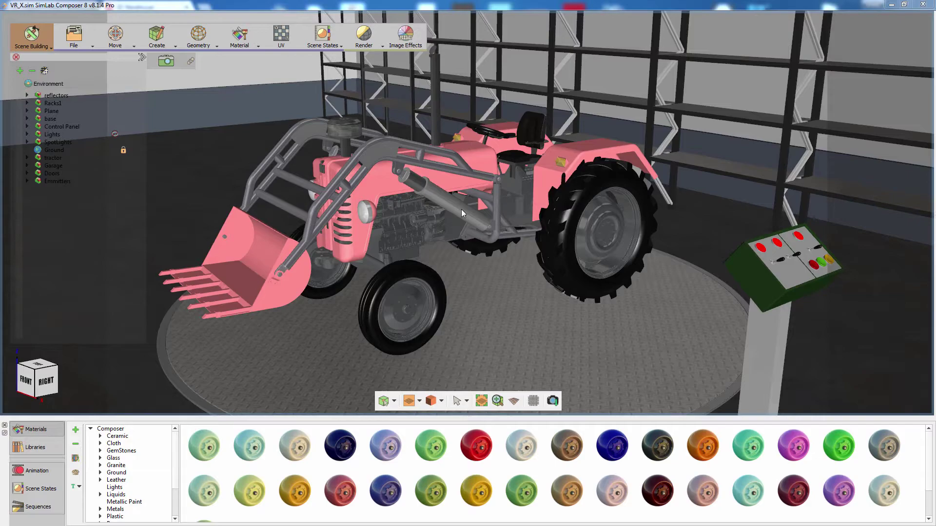
# Orbit the viewport so the tractor is seen from the front.
pyautogui.moveTo(458, 210); pyautogui.dragTo(520, 228)
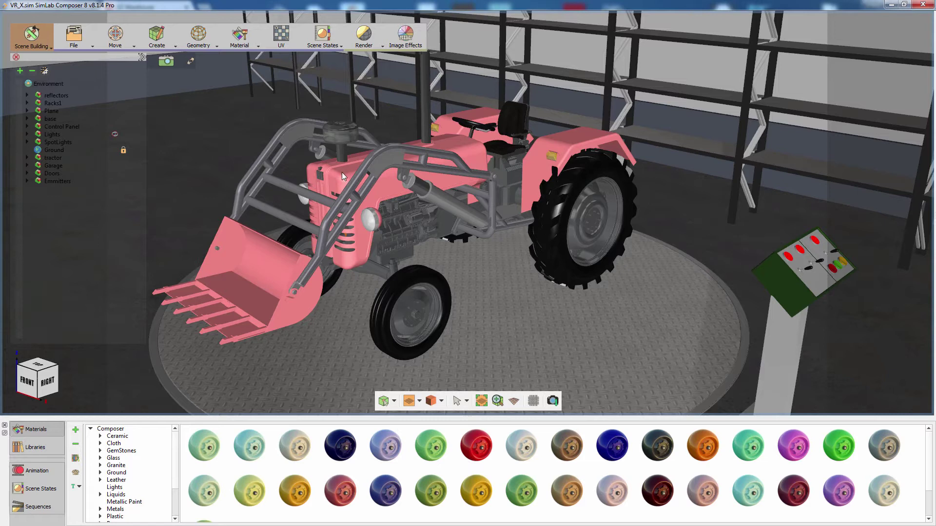
# In Virtual Reality mode, place a start-position figure left of the tractor, rotated 70.868° toward it.
pyautogui.click(45, 46)
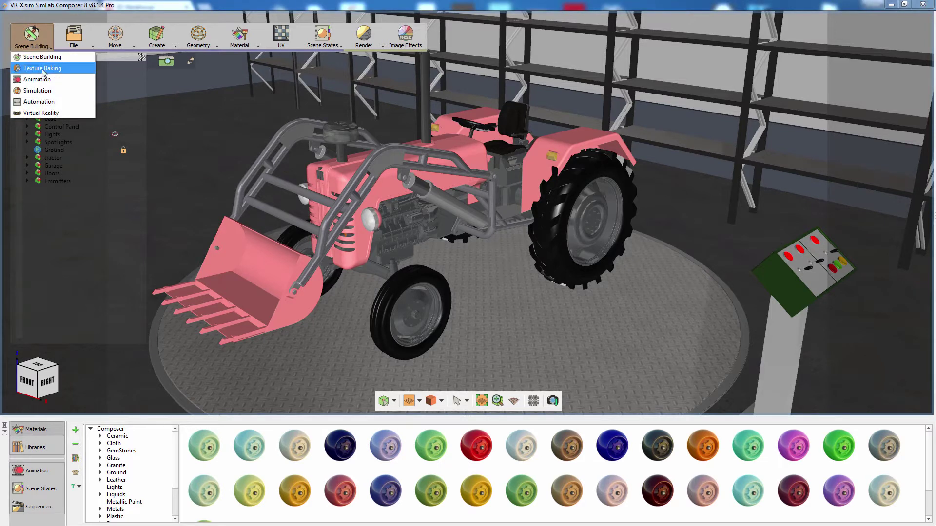
pyautogui.click(47, 112)
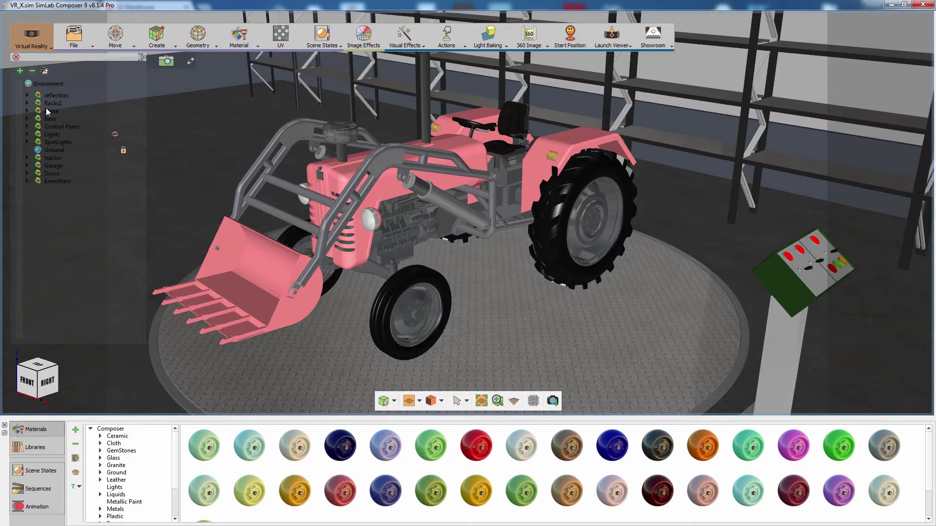
pyautogui.click(567, 45)
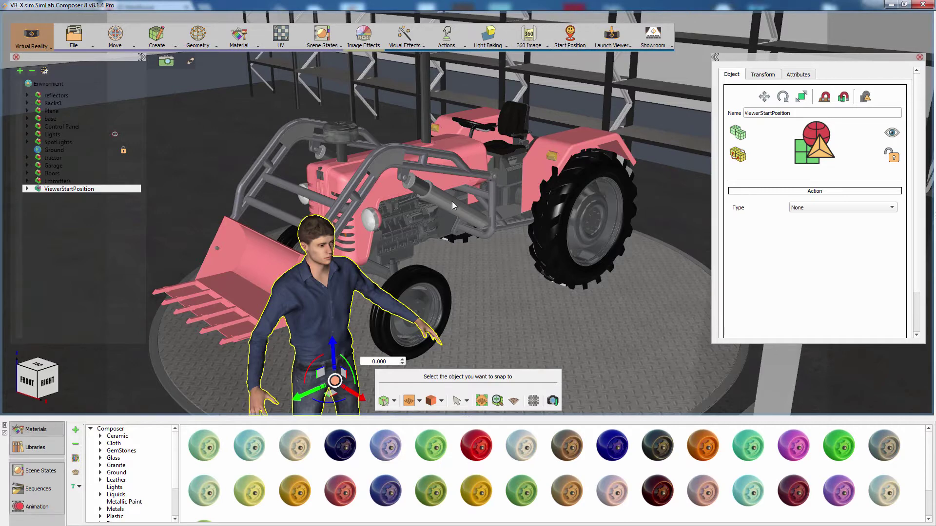
pyautogui.scroll(-5, 510, 172)
pyautogui.moveTo(504, 165); pyautogui.dragTo(506, 161, button='middle')
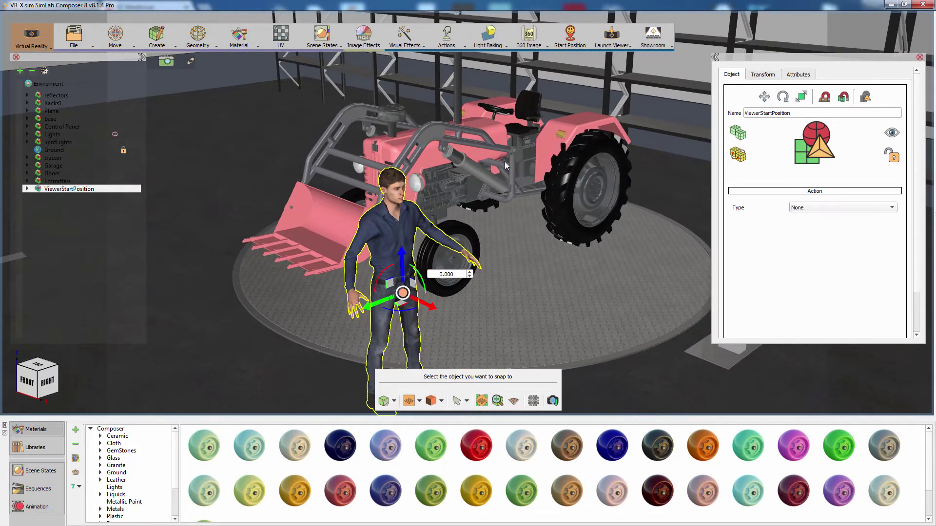
pyautogui.click(215, 339)
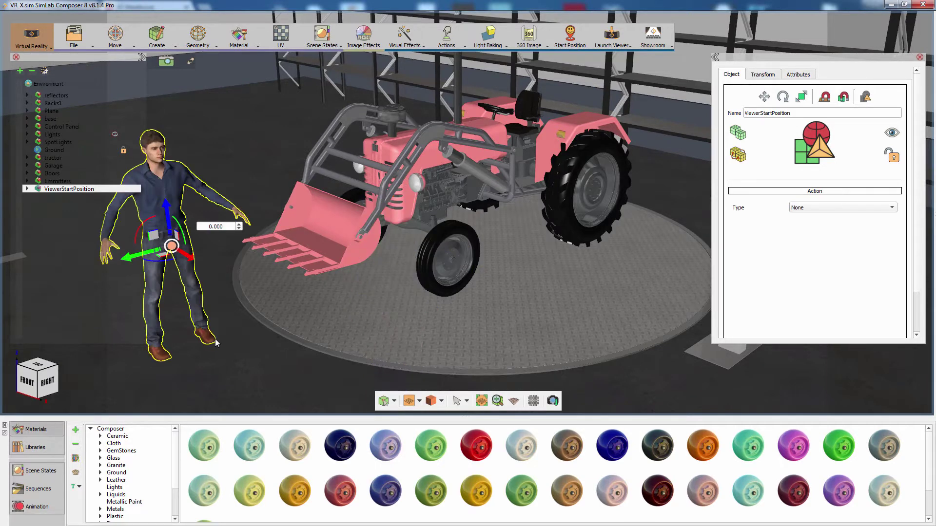
pyautogui.moveTo(155, 264); pyautogui.dragTo(214, 268)
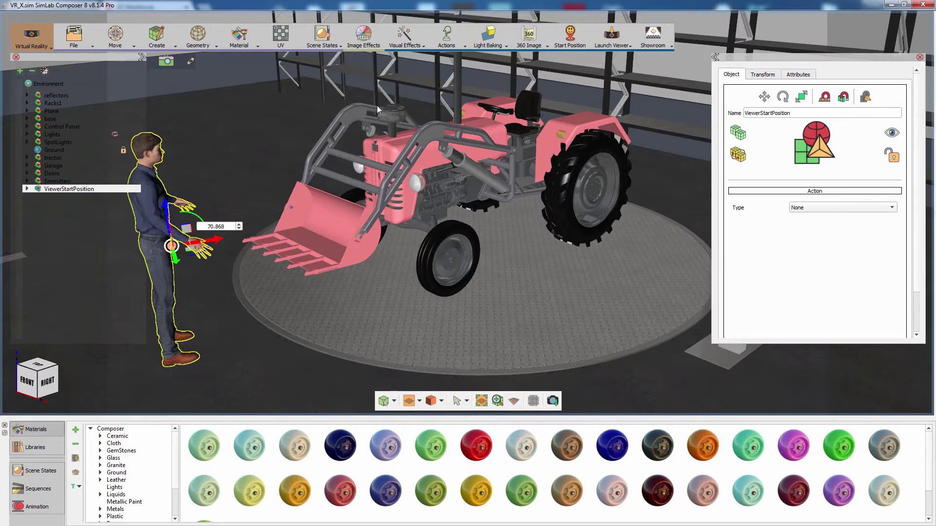
# Make the turntable disc parts and the floor grating the walkable ground via Make Ground.
pyautogui.click(408, 39)
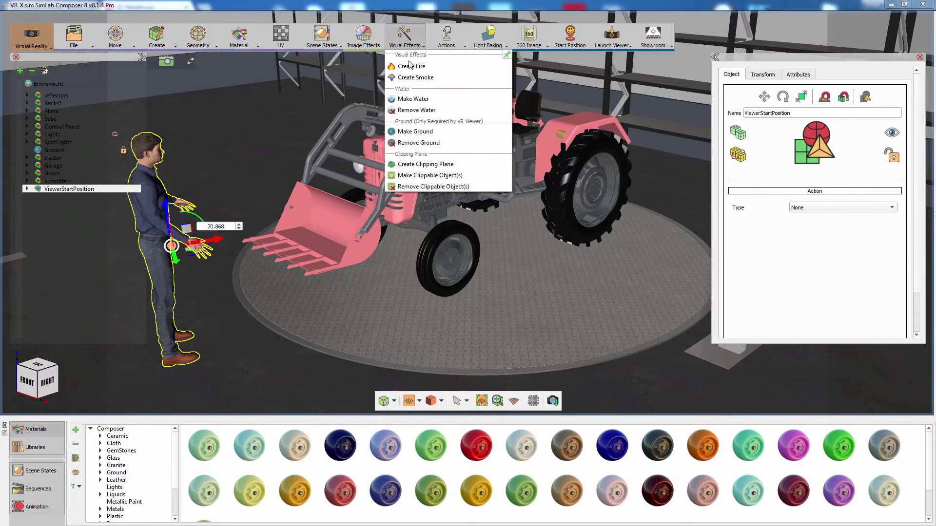
pyautogui.click(409, 131)
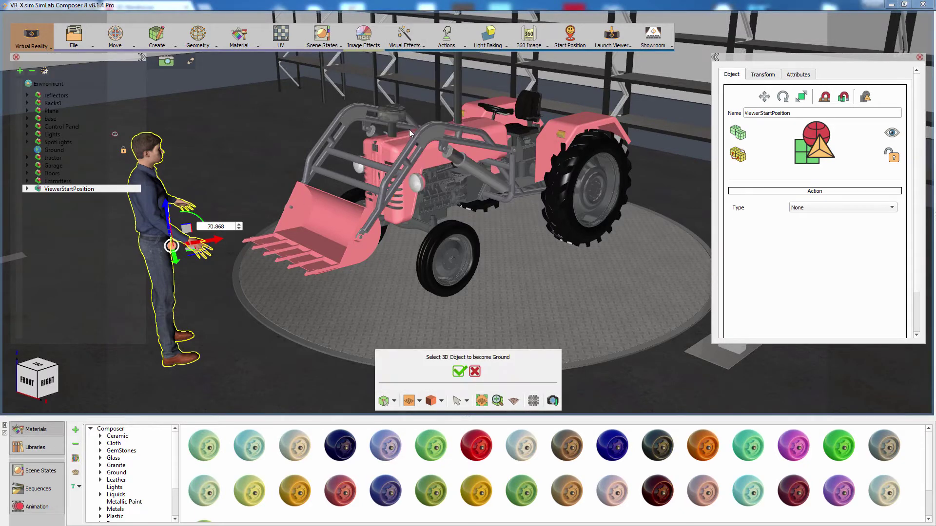
pyautogui.moveTo(253, 303); pyautogui.dragTo(252, 282, button='right')
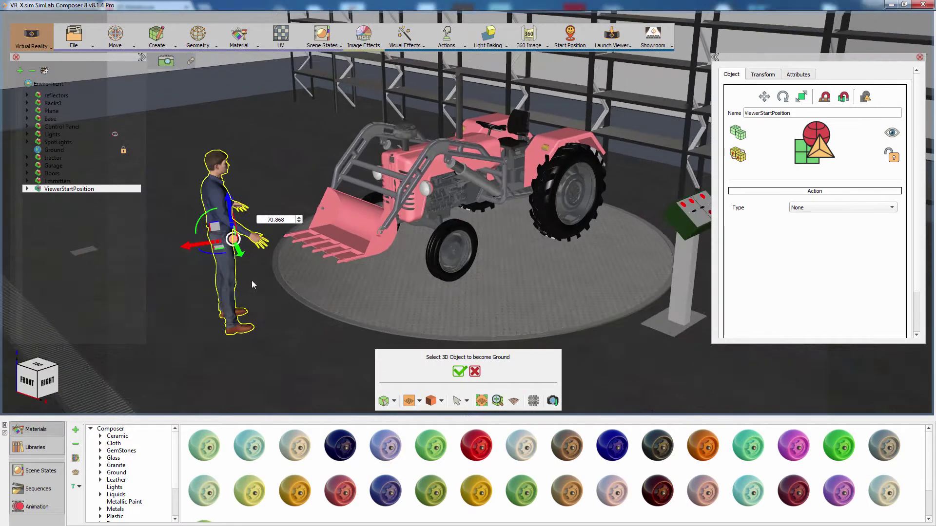
pyautogui.moveTo(252, 282); pyautogui.dragTo(344, 247, button='middle')
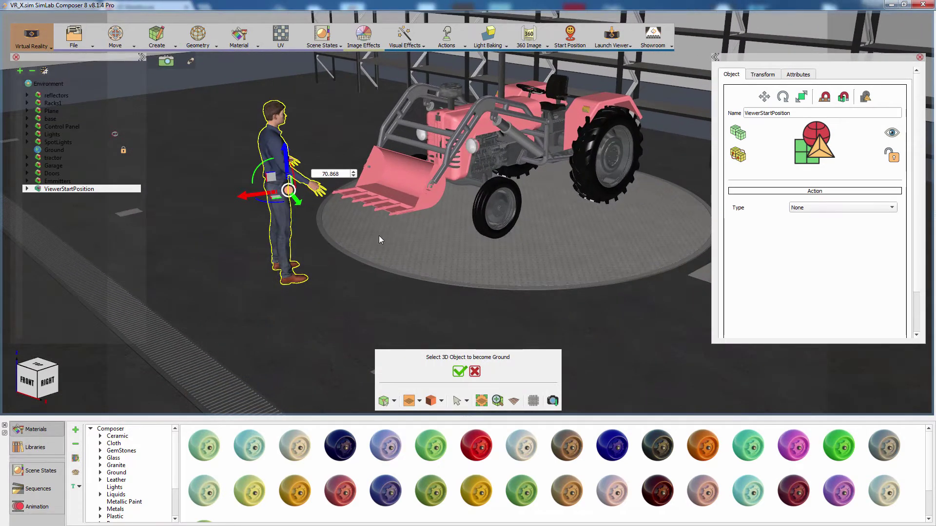
pyautogui.click(379, 240)
pyautogui.keyDown('ctrl'); pyautogui.click(352, 256); pyautogui.keyUp('ctrl')
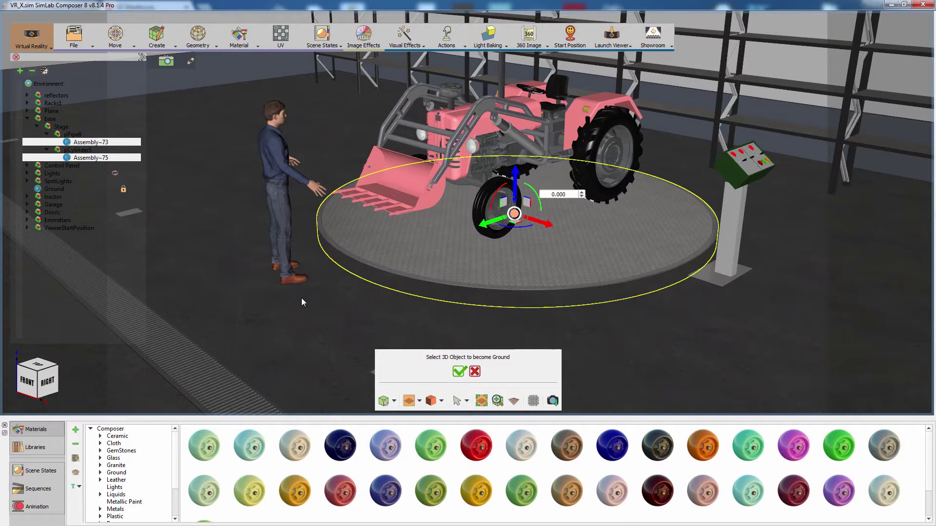
pyautogui.click(222, 376)
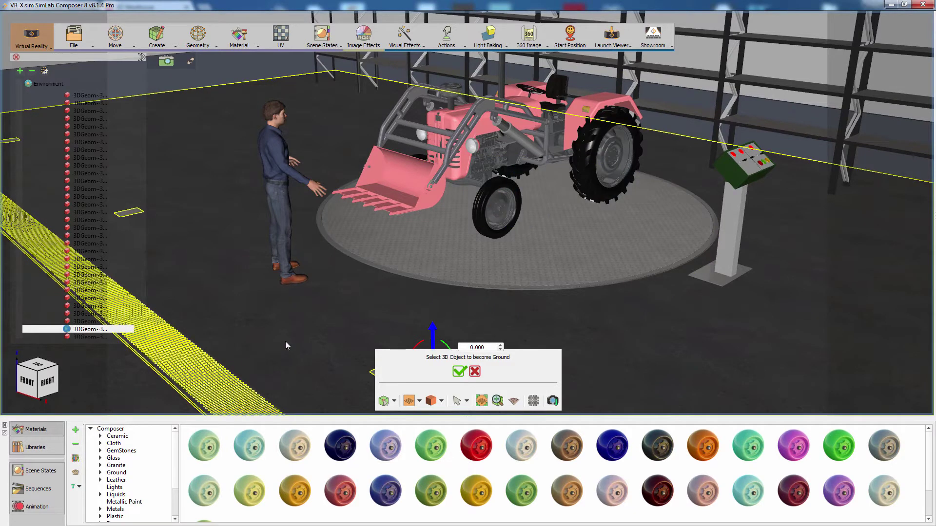
pyautogui.click(458, 373)
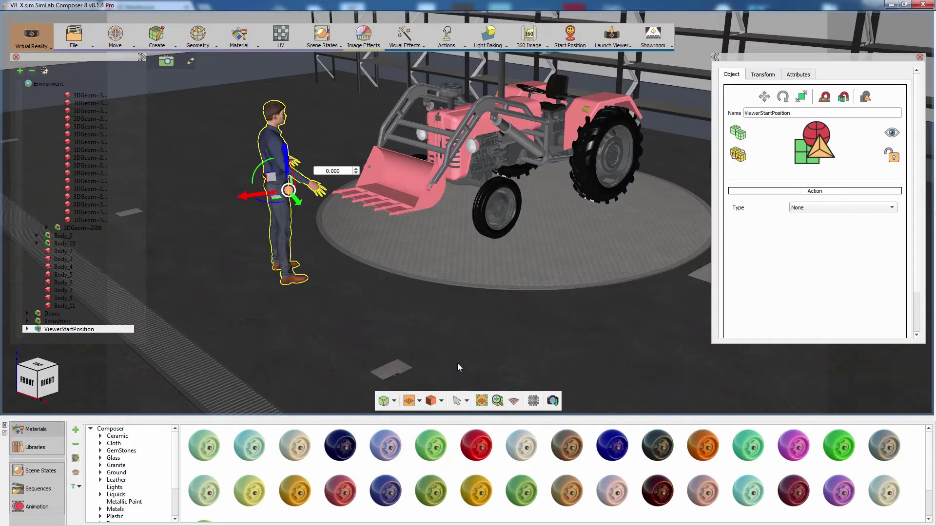
pyautogui.moveTo(449, 324); pyautogui.dragTo(412, 321, button='middle')
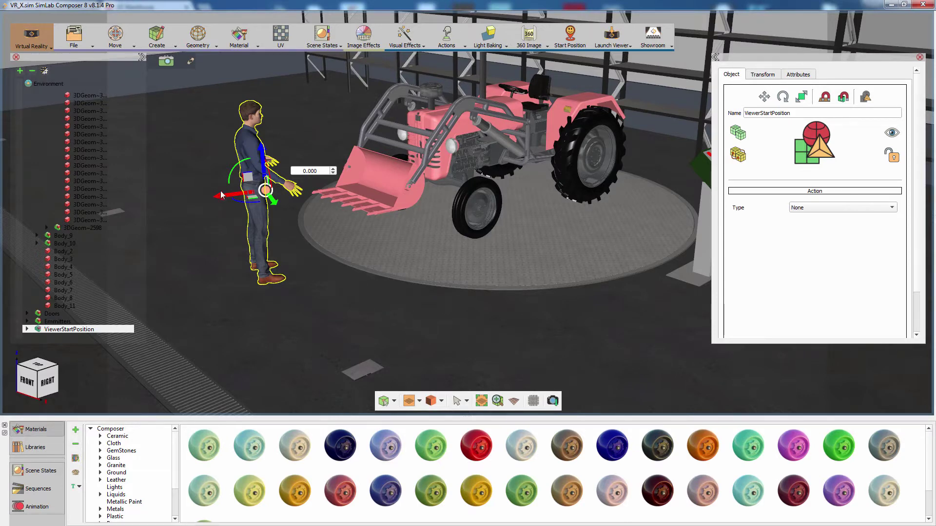
# Set the Environment sun direction to 32.1 elevation and 329.2 horizontal.
pyautogui.click(52, 84)
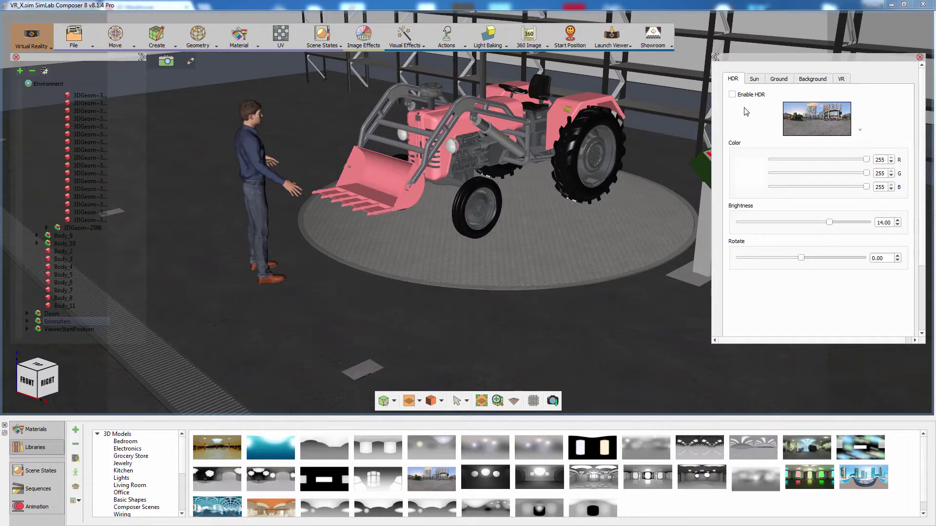
pyautogui.click(754, 79)
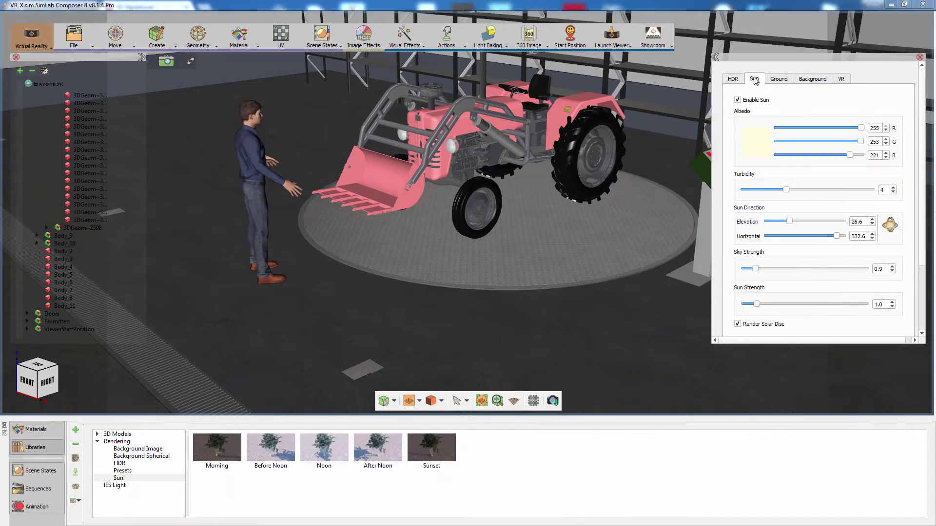
pyautogui.click(886, 231)
pyautogui.moveTo(552, 288); pyautogui.dragTo(553, 244, button='right')
pyautogui.moveTo(552, 241); pyautogui.dragTo(486, 222)
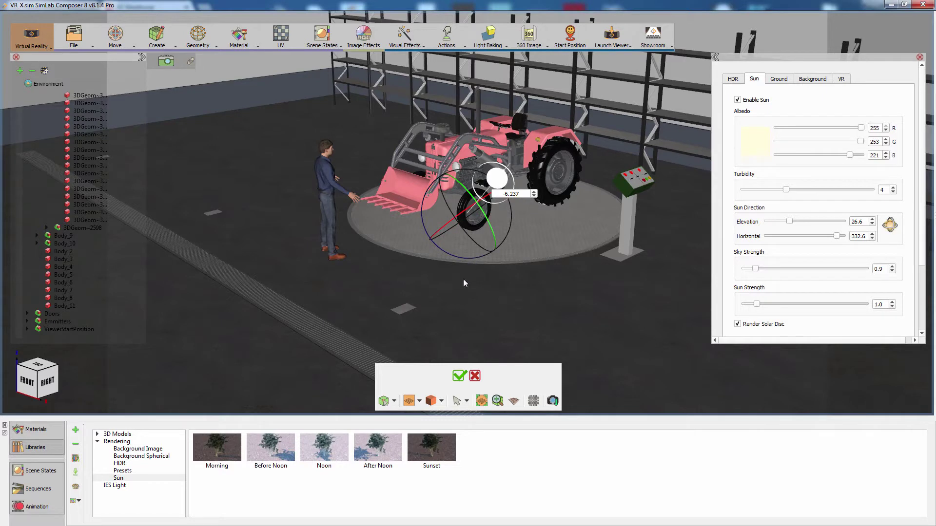
pyautogui.click(457, 376)
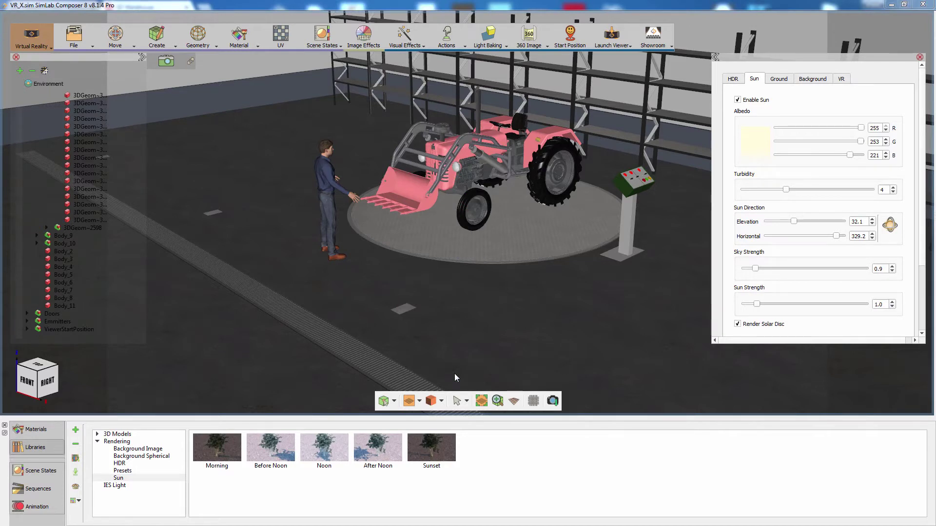
pyautogui.scroll(3, 461, 215)
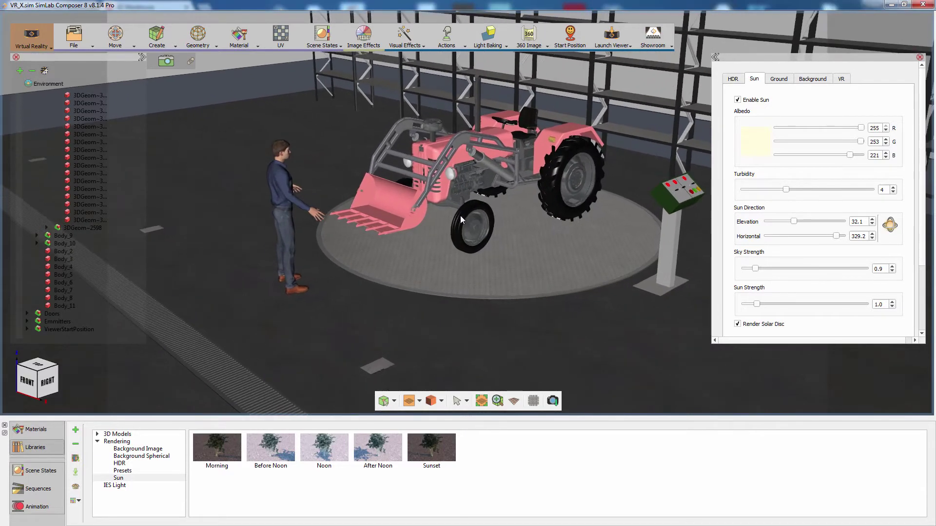
# Launch the scene in the viewer's Desktop Mode.
pyautogui.click(608, 45)
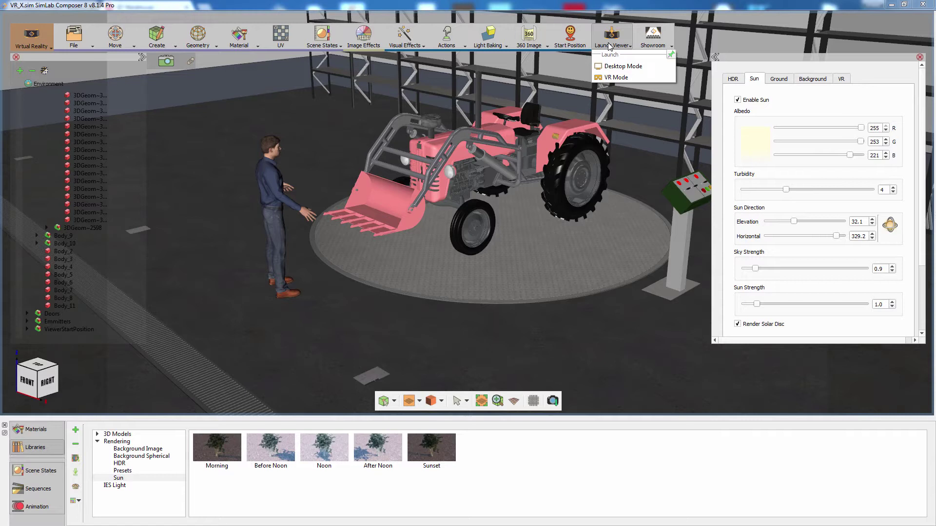
pyautogui.click(609, 67)
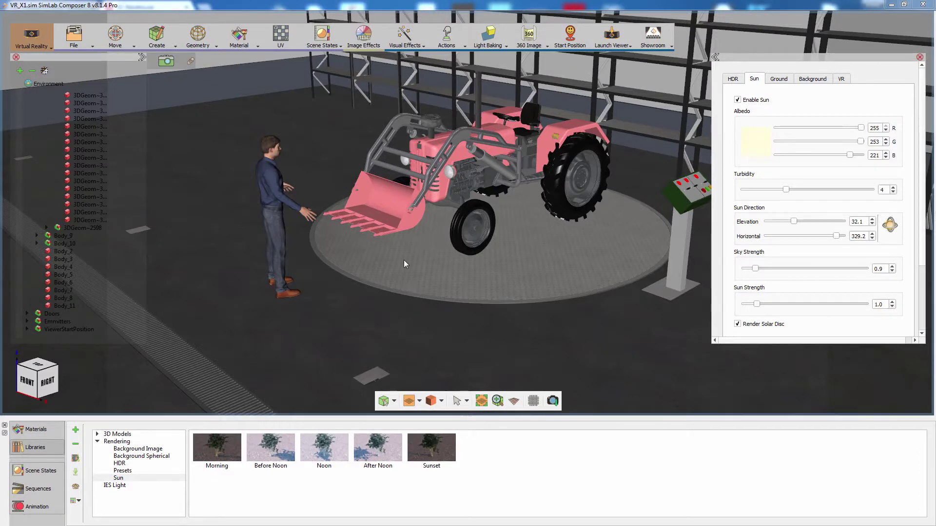
# Show the animation timeline, play the loader animation and select all its keyframes.
pyautogui.click(49, 506)
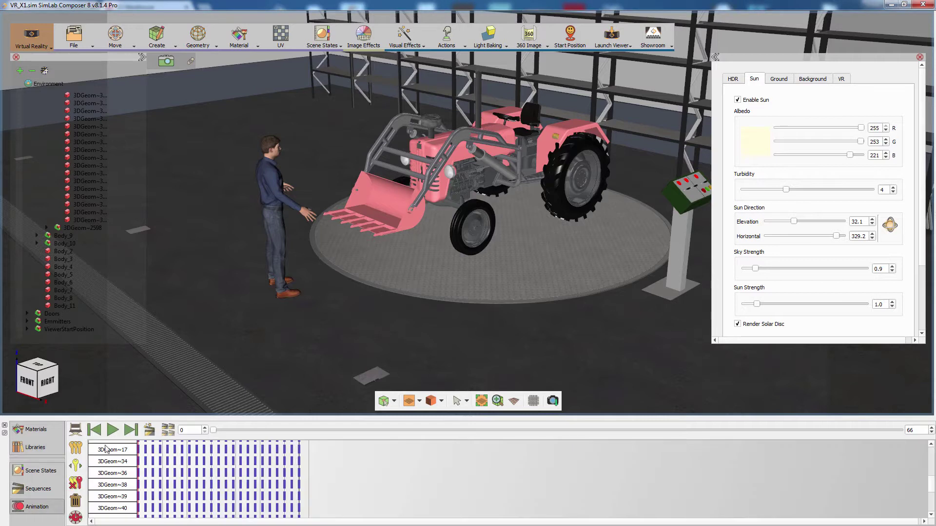
pyautogui.click(112, 430)
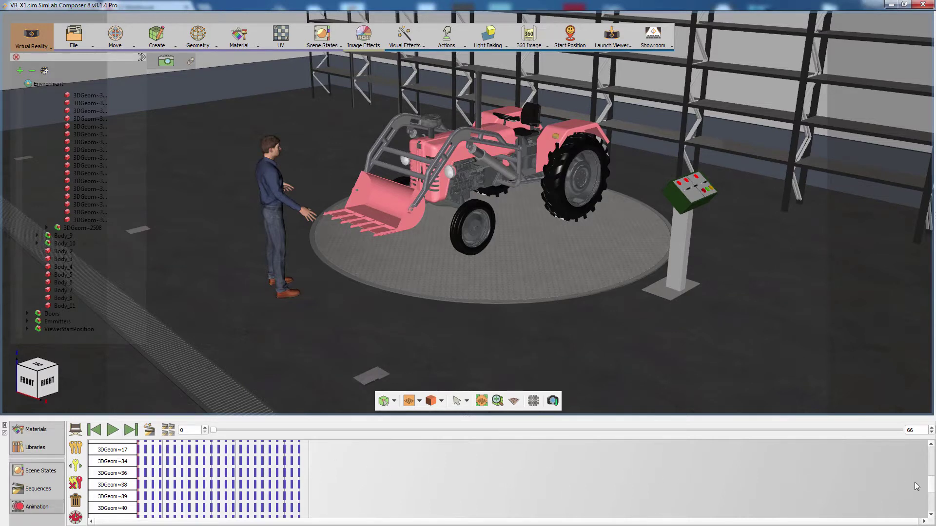
pyautogui.moveTo(931, 482); pyautogui.dragTo(932, 506)
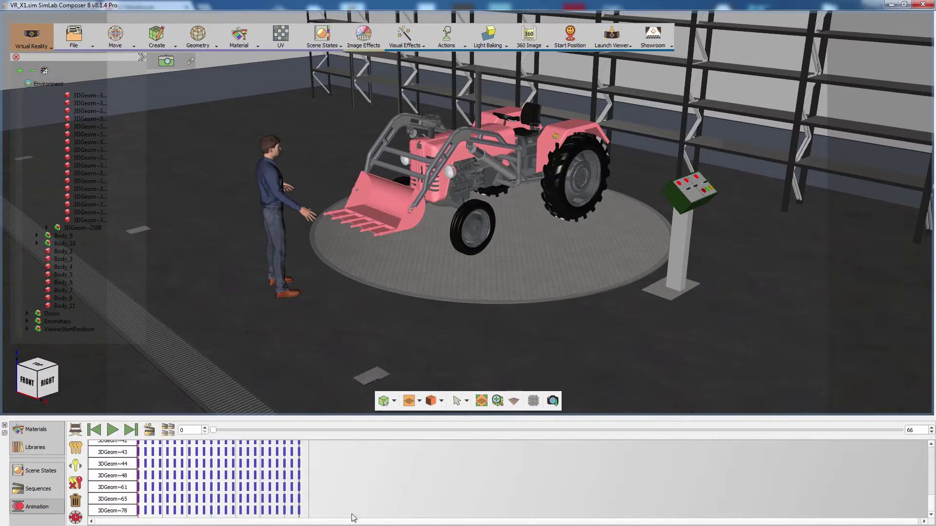
pyautogui.moveTo(336, 515); pyautogui.dragTo(136, 4)
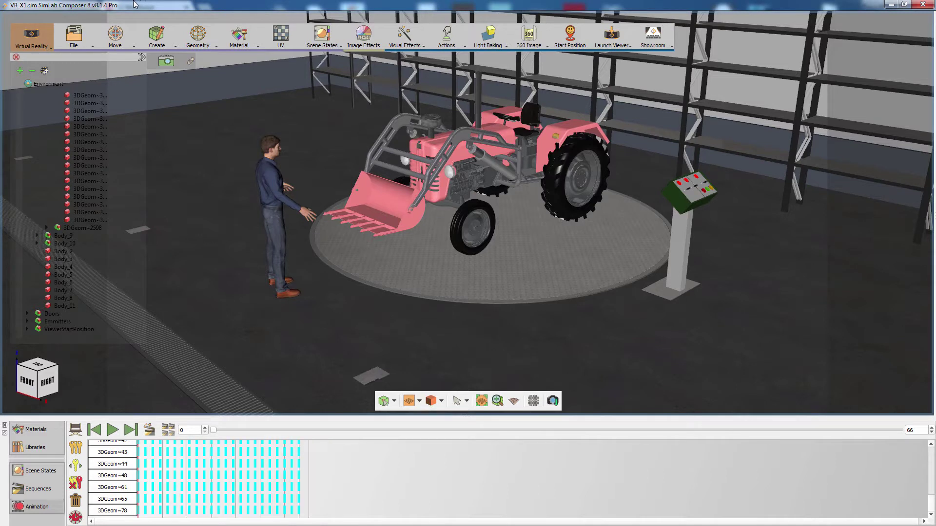
pyautogui.moveTo(931, 507); pyautogui.dragTo(932, 490)
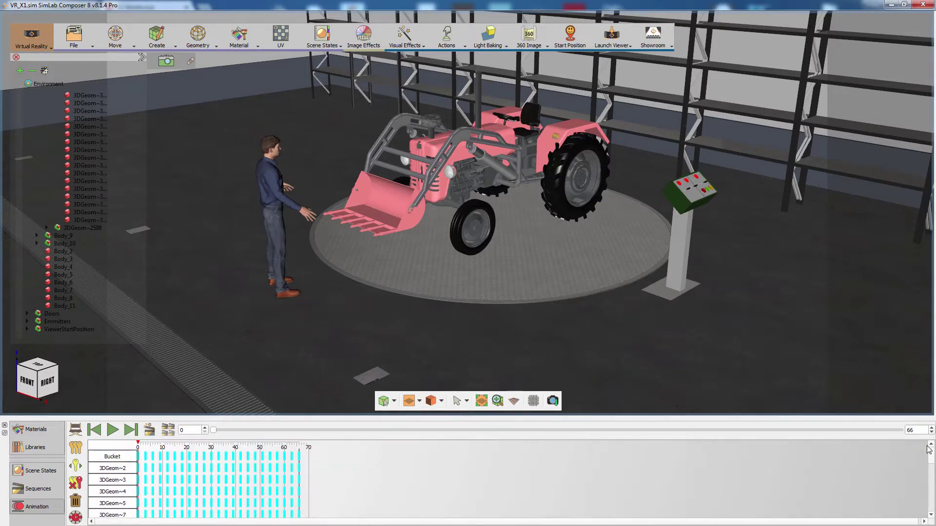
# Create an animation sequence named Loader from the keyframes, with a reversed version.
pyautogui.click(149, 430)
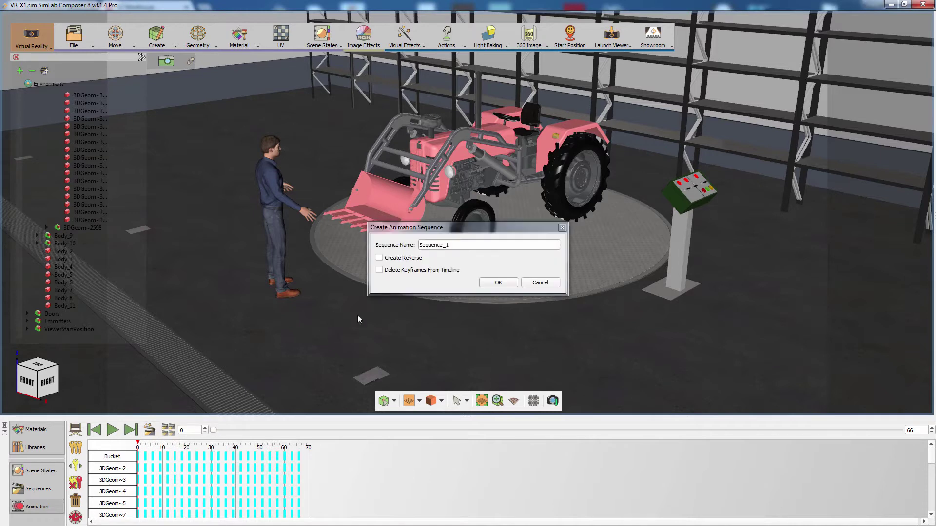
pyautogui.moveTo(468, 250); pyautogui.dragTo(418, 247)
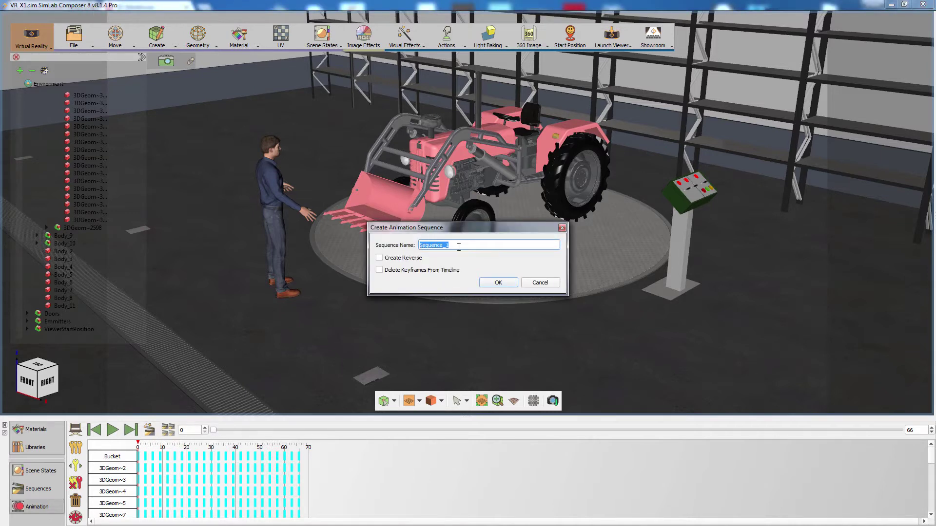
pyautogui.write('Loader')
pyautogui.click(403, 262)
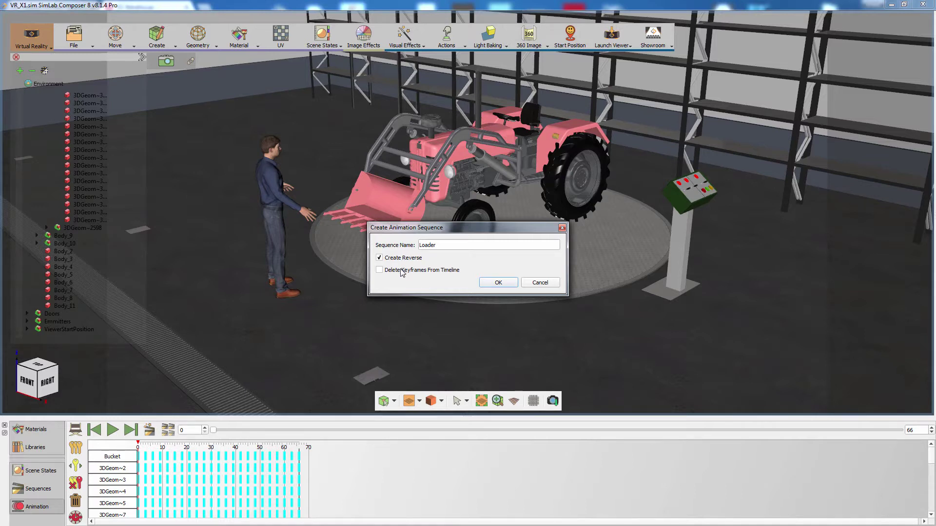
pyautogui.click(489, 284)
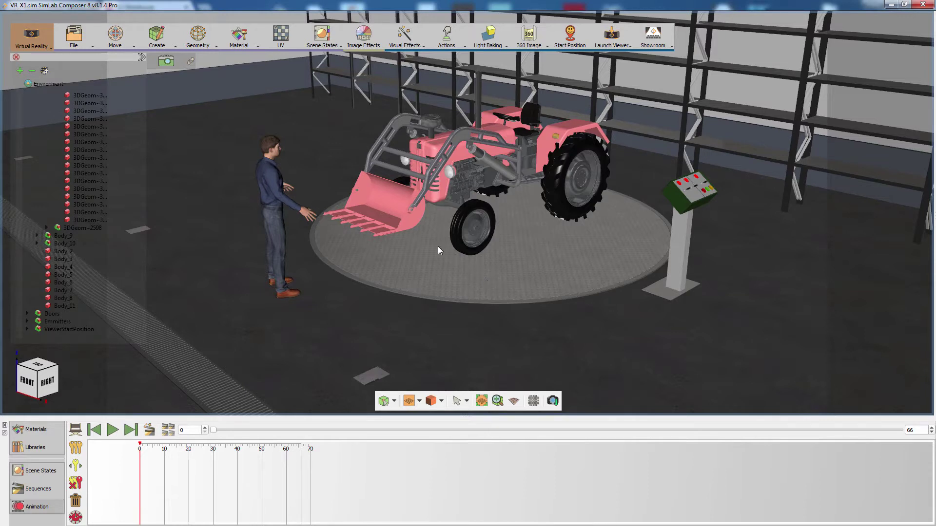
# Set the loader bucket's action type to Multi Actions.
pyautogui.click(380, 203)
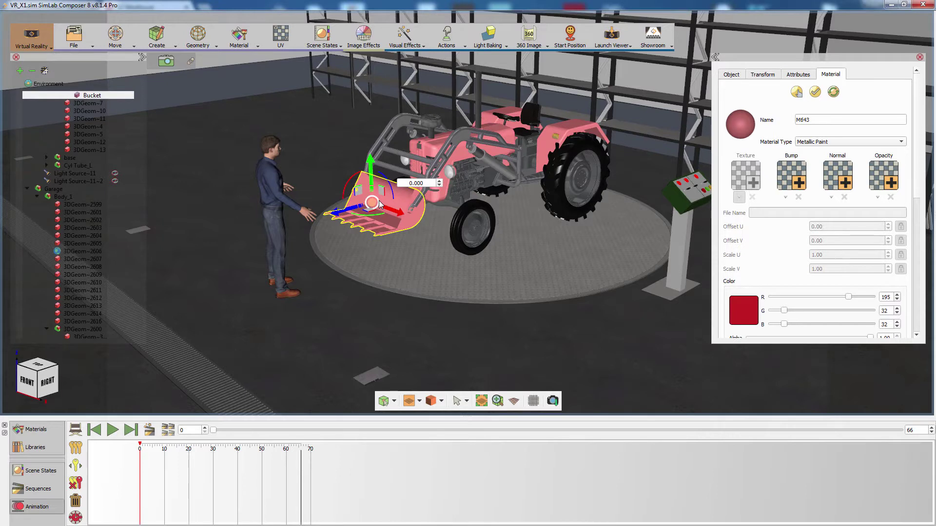
pyautogui.click(730, 75)
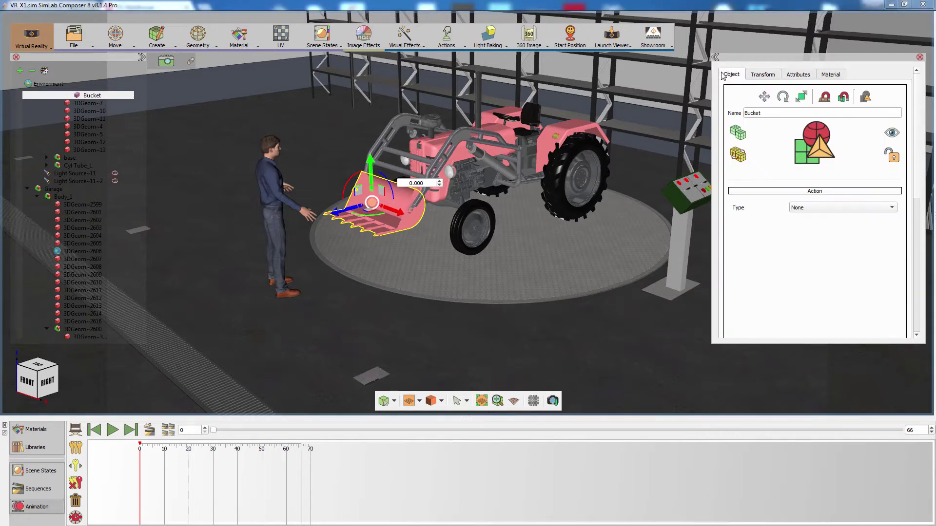
pyautogui.click(805, 208)
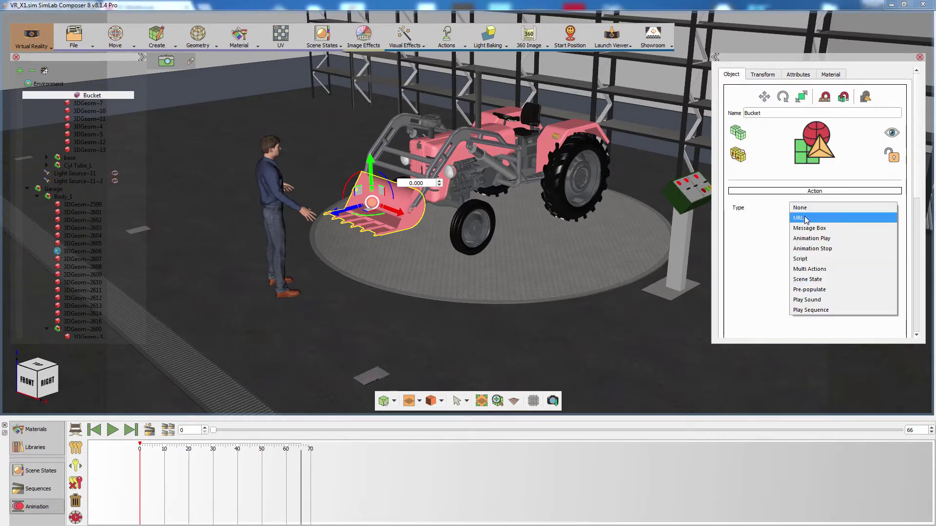
pyautogui.click(806, 269)
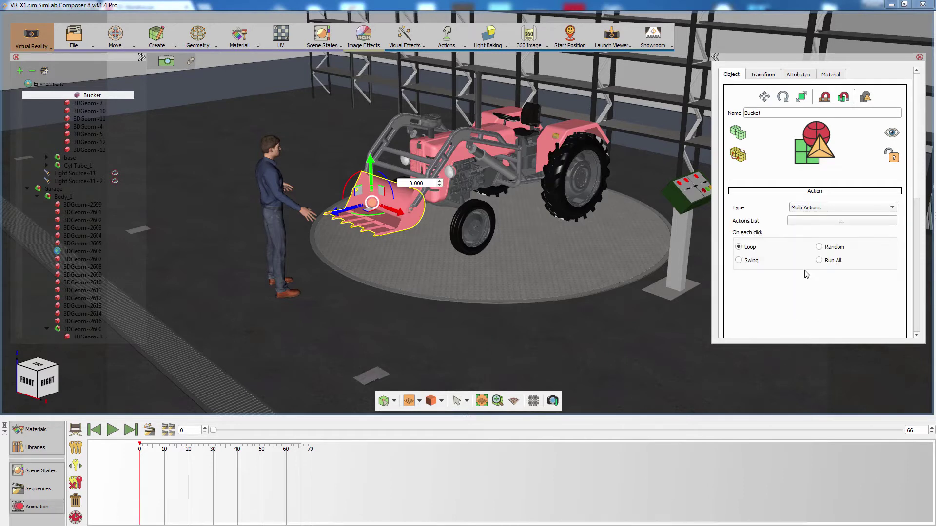
# Add a Play Sequence action for the Loader sequence to the bucket.
pyautogui.click(829, 222)
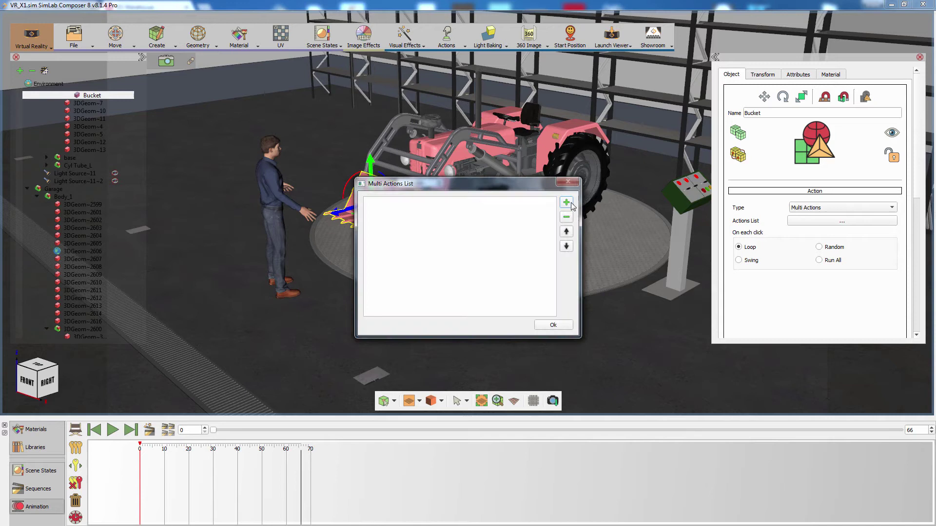
pyautogui.click(566, 203)
pyautogui.click(487, 187)
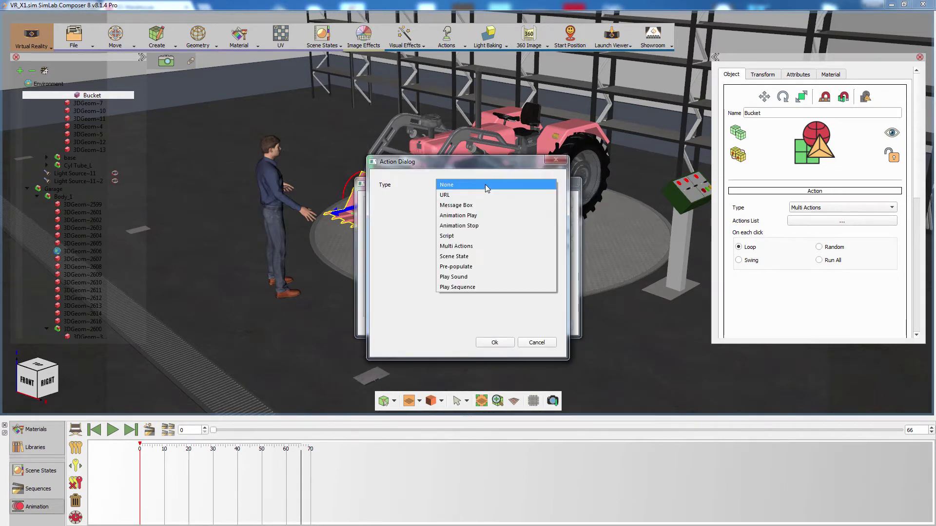
pyautogui.click(463, 288)
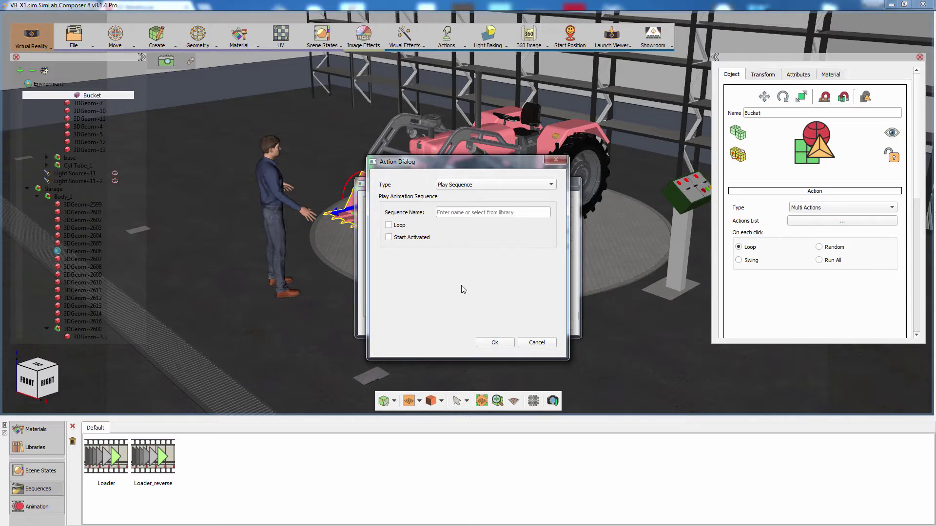
pyautogui.click(117, 462)
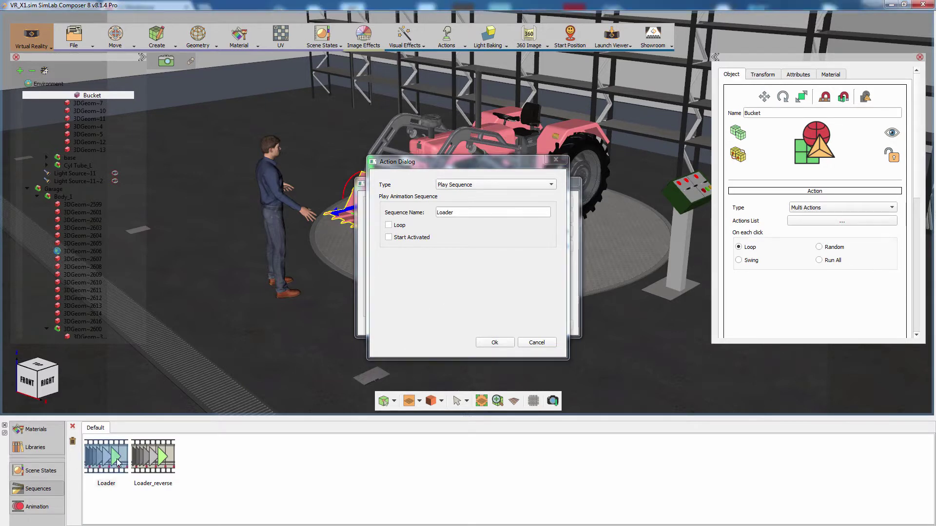
pyautogui.click(482, 343)
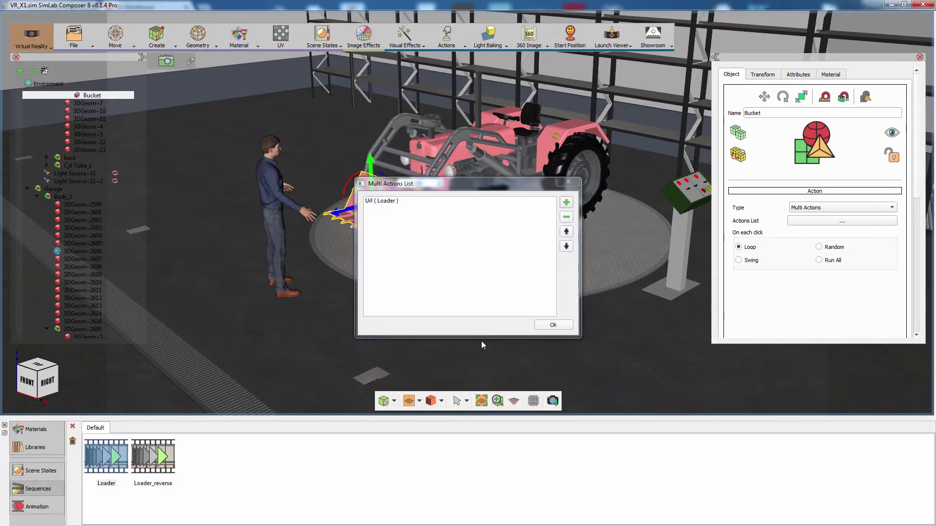
# Add a second Play Sequence action for Loader_reverse and keep both actions.
pyautogui.click(566, 202)
pyautogui.click(505, 185)
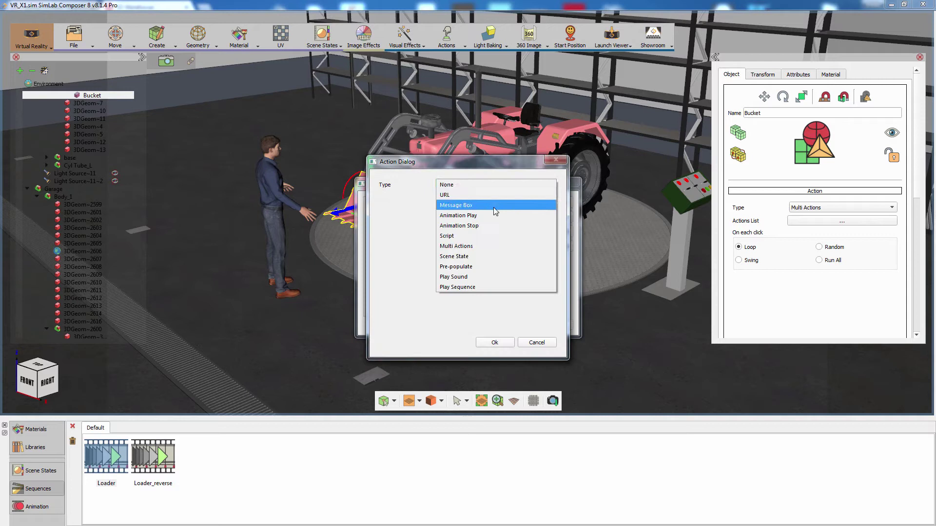
pyautogui.click(459, 287)
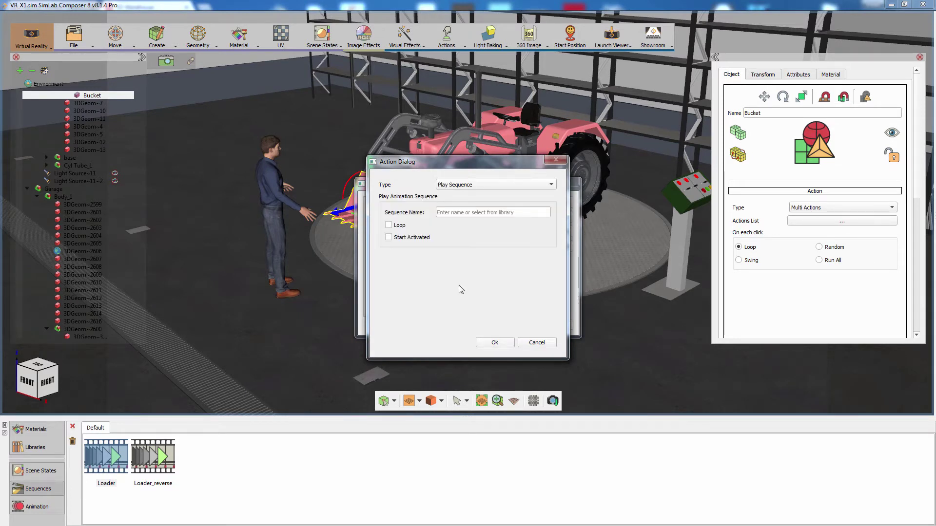
pyautogui.click(163, 459)
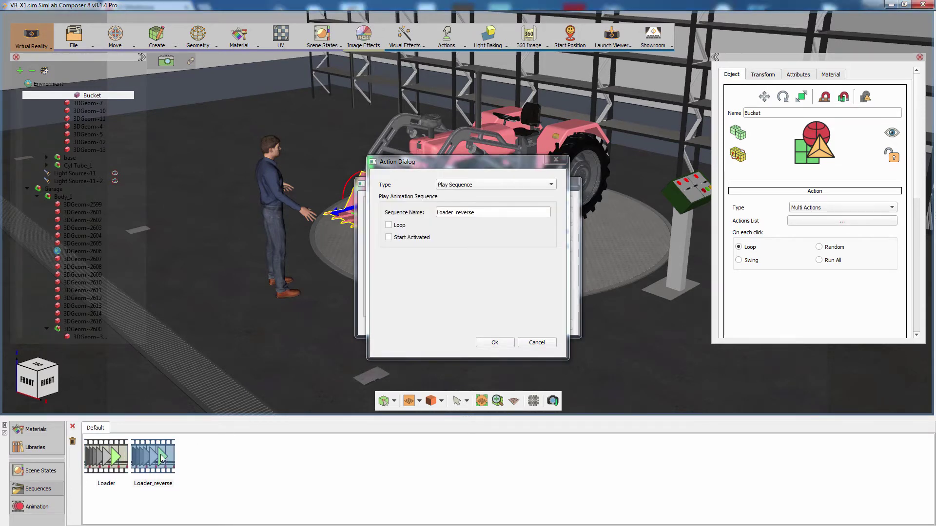
pyautogui.click(495, 342)
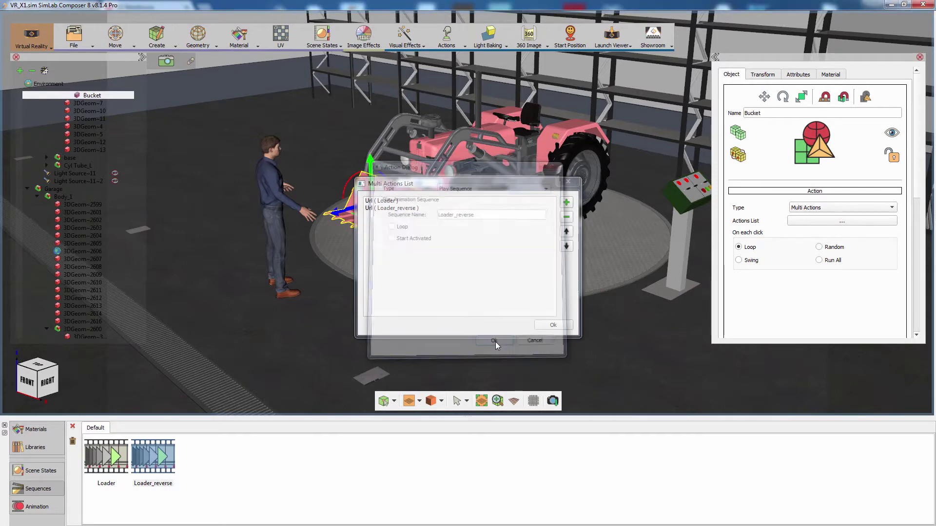
pyautogui.click(539, 326)
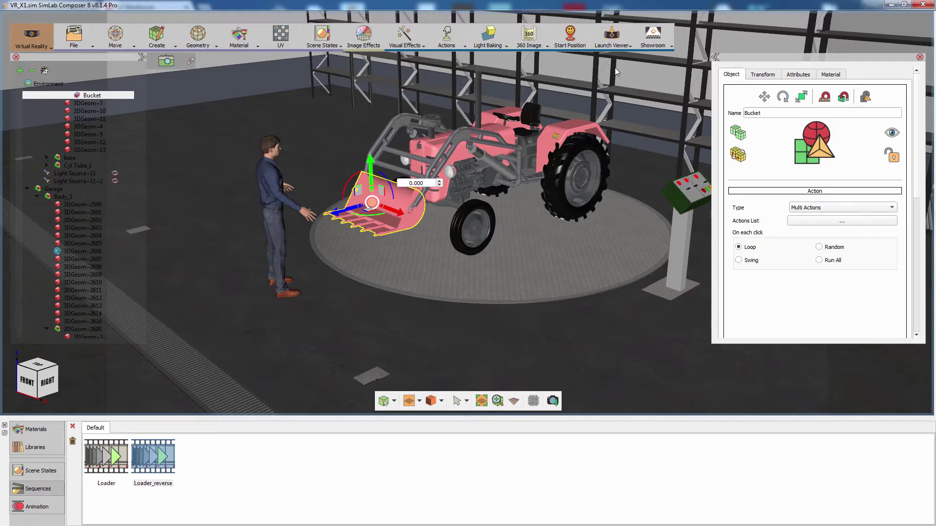
pyautogui.click(617, 49)
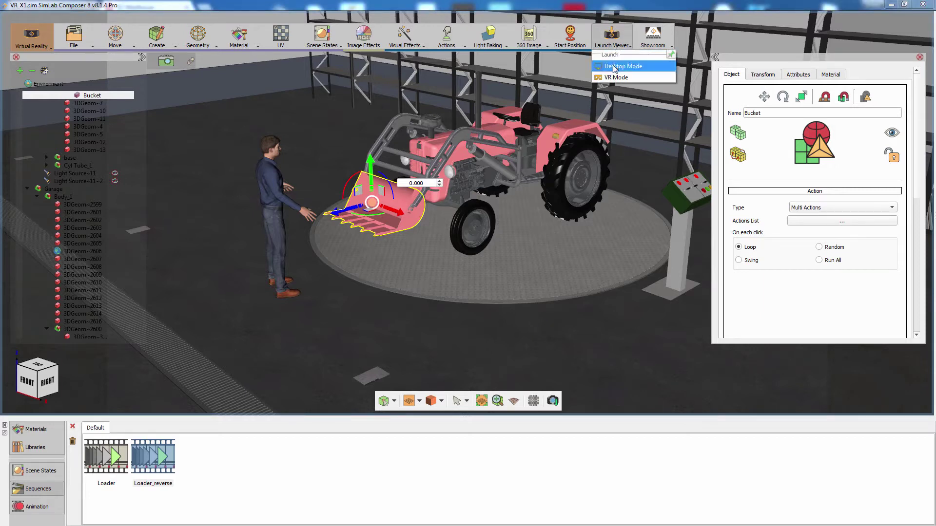
# Run the scene in Desktop Mode, walk around and click the bucket to play the loader animation.
pyautogui.click(614, 65)
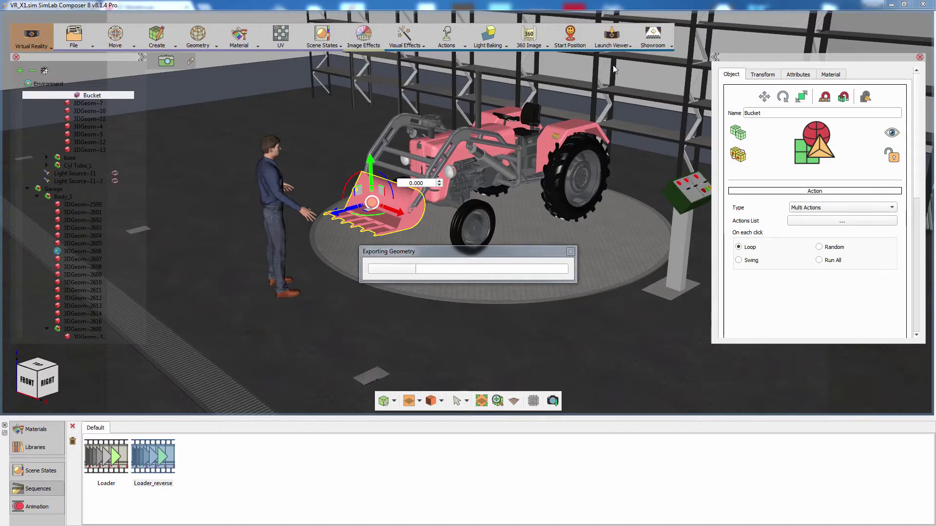
pyautogui.press('d')
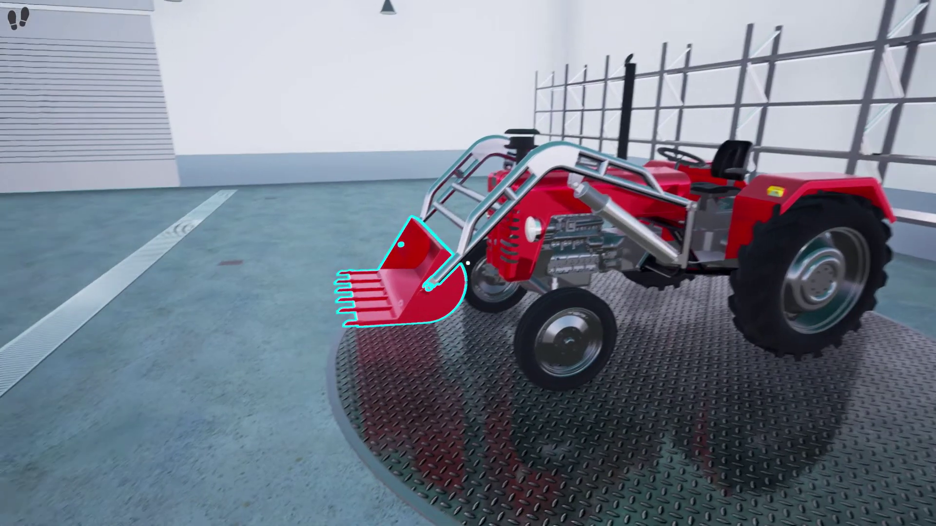
pyautogui.click(468, 264)
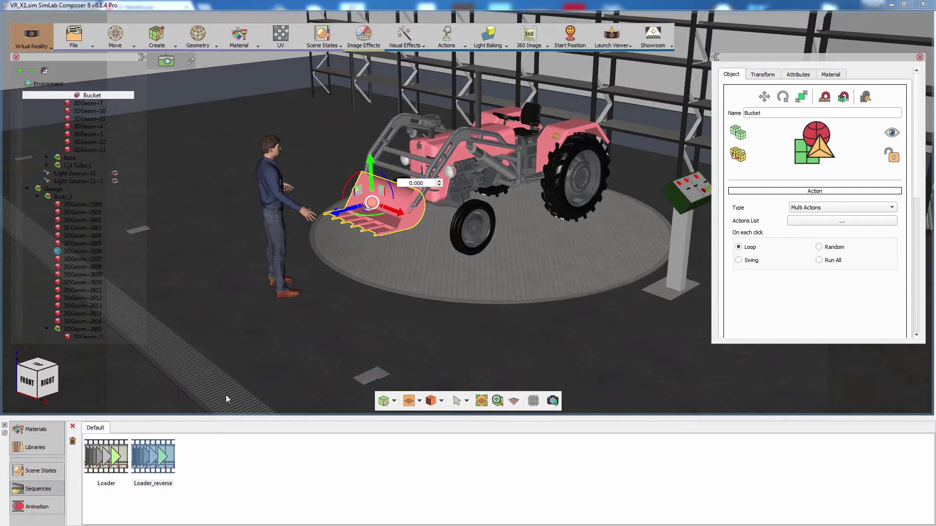
# Extend the animation timeline to 320 frames and select the podium cylinder pCylinder5.
pyautogui.click(56, 507)
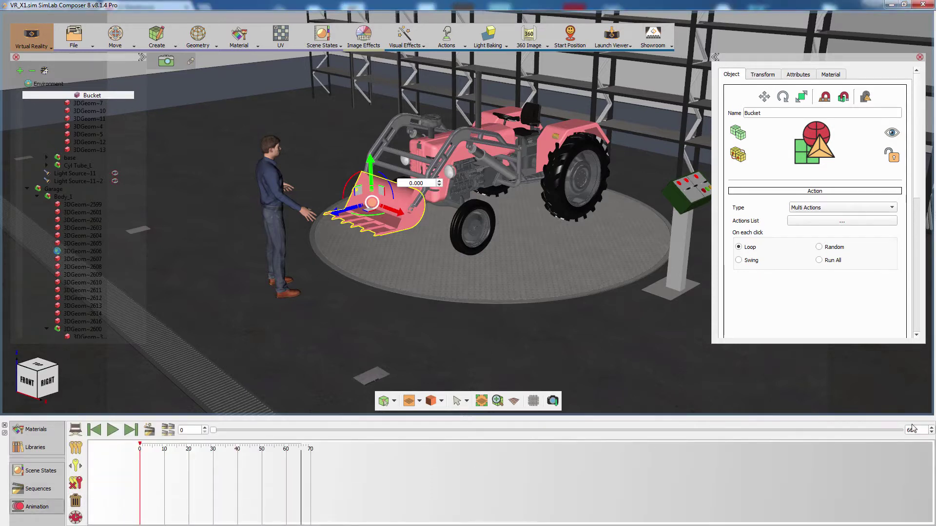
pyautogui.moveTo(910, 430); pyautogui.dragTo(904, 433)
pyautogui.press('Return')
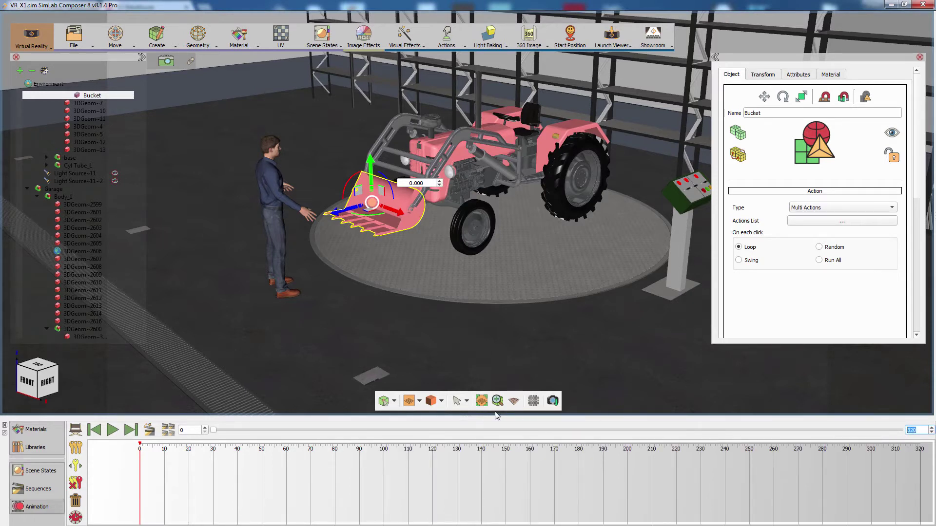
pyautogui.click(454, 291)
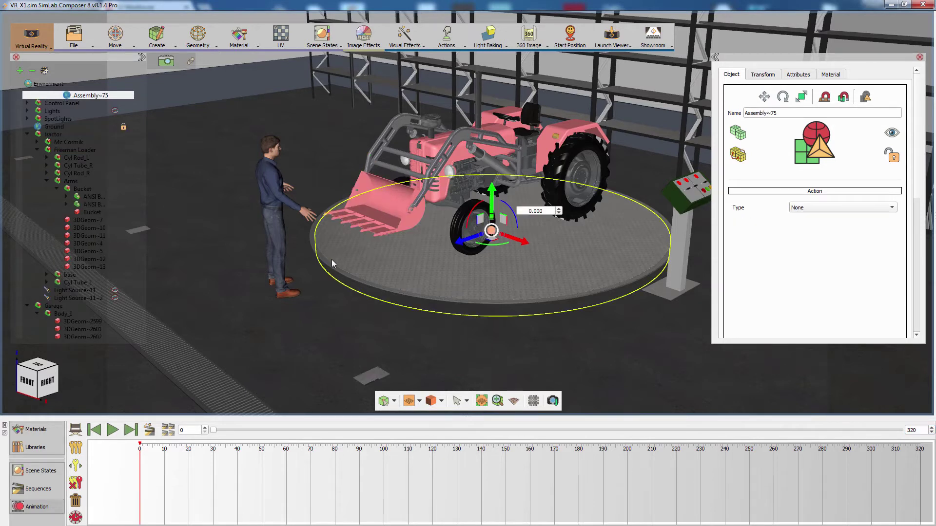
pyautogui.scroll(2, 33, 188)
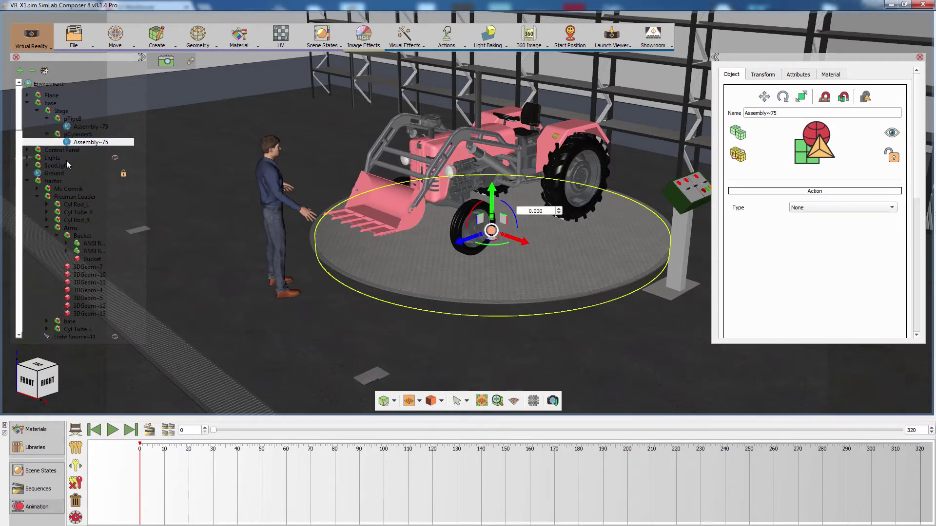
pyautogui.click(74, 135)
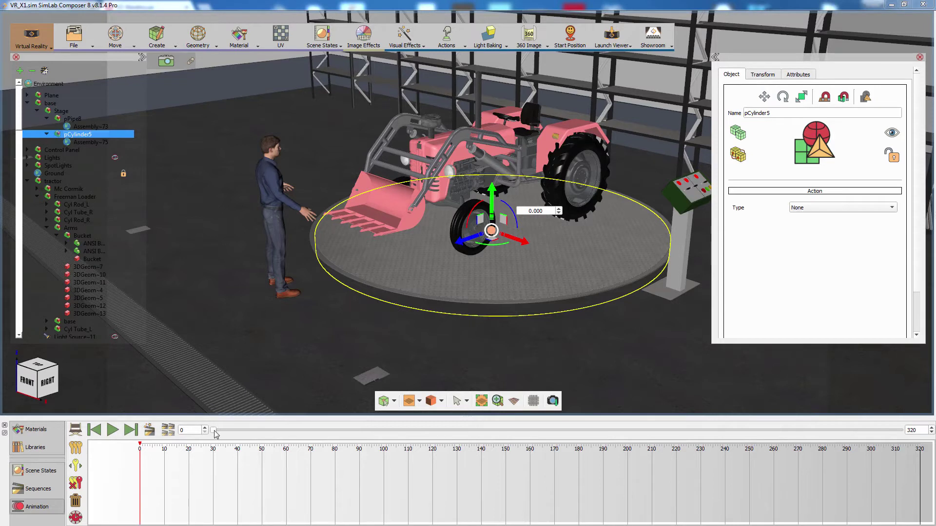
# Key the podium rotation to 180 degrees at frame 90.
pyautogui.moveTo(216, 434); pyautogui.dragTo(409, 437)
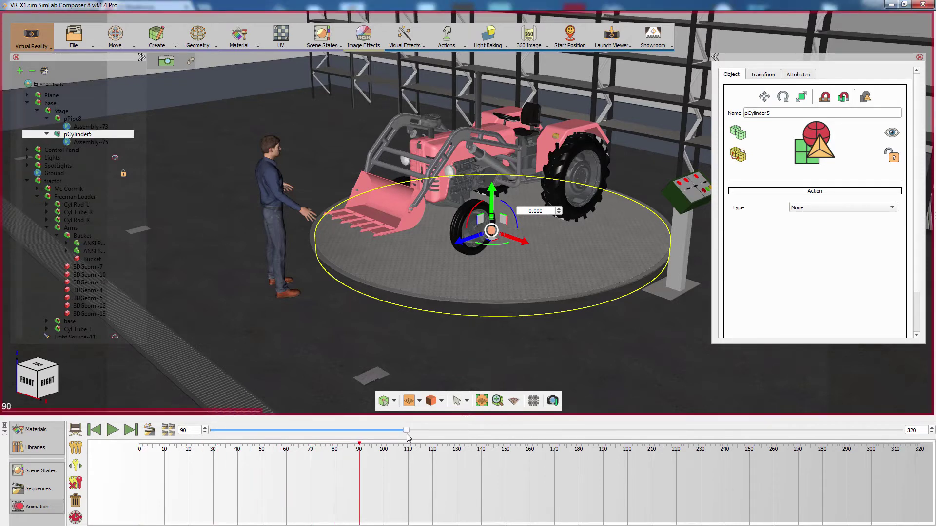
pyautogui.moveTo(490, 247); pyautogui.dragTo(540, 244)
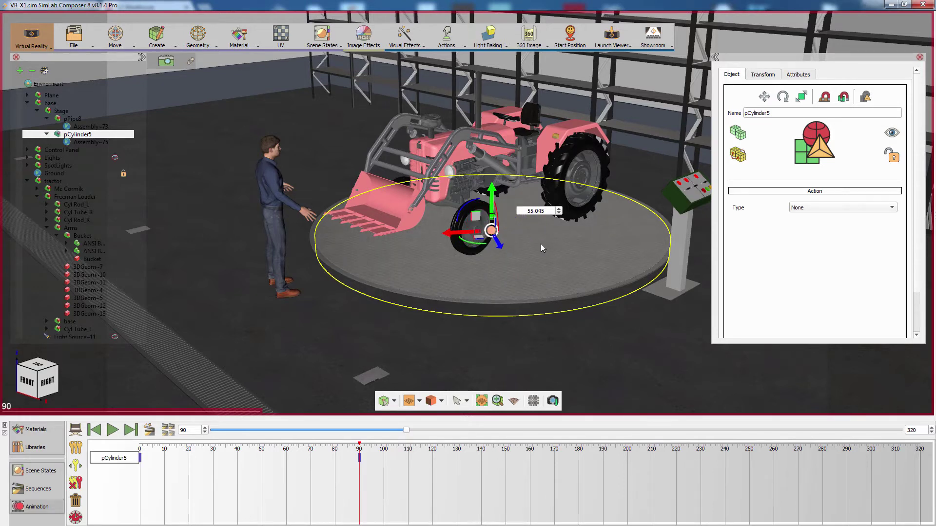
pyautogui.doubleClick(536, 211)
pyautogui.write('180')
pyautogui.press('Return')
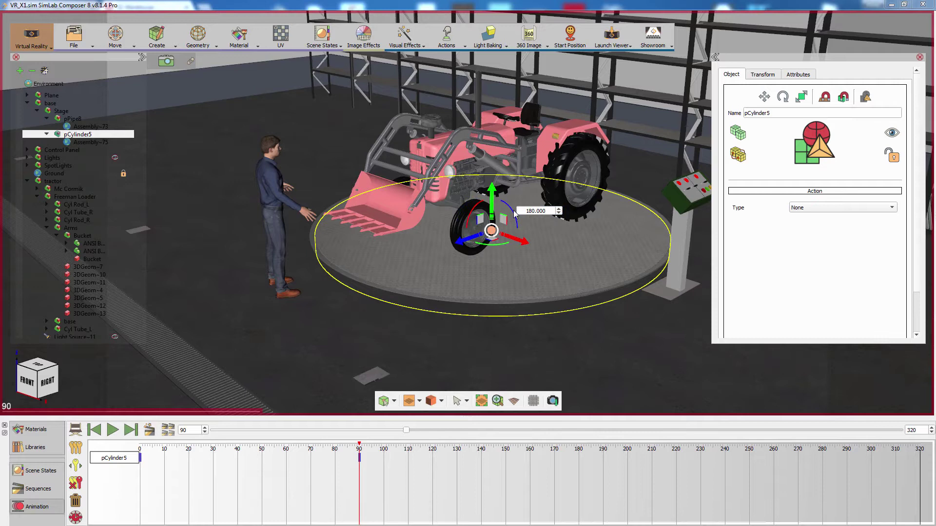
# Key the podium rotation to -270 degrees at frame 180 and scrub back to preview.
pyautogui.moveTo(409, 432); pyautogui.dragTo(602, 434)
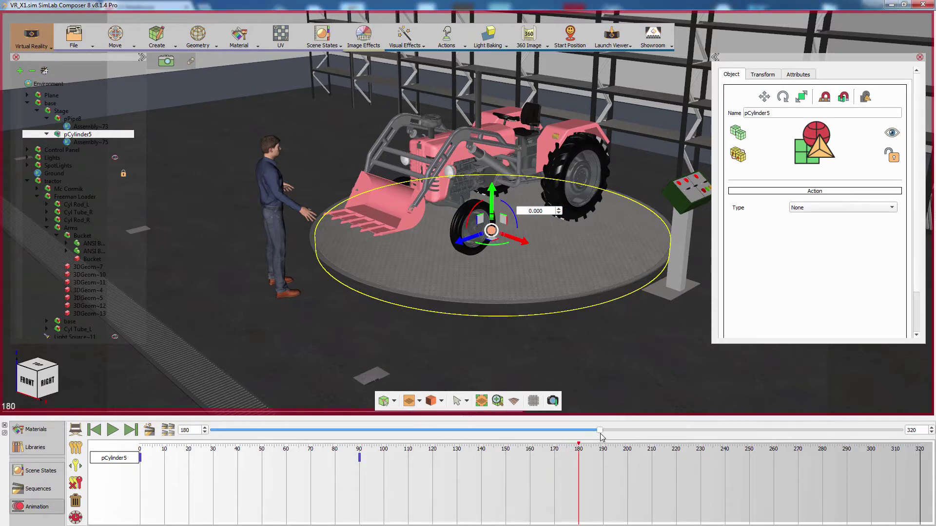
pyautogui.moveTo(493, 245); pyautogui.dragTo(524, 241)
pyautogui.doubleClick(520, 211)
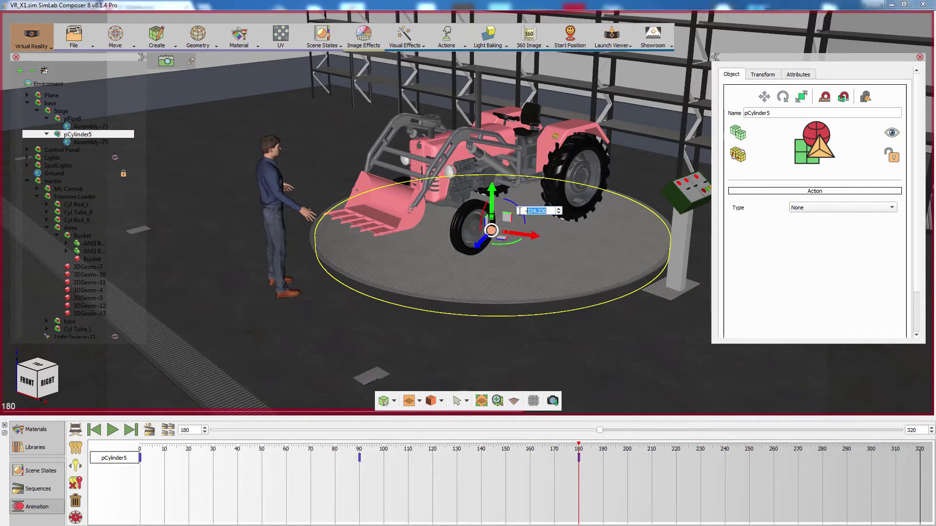
pyautogui.write('-270')
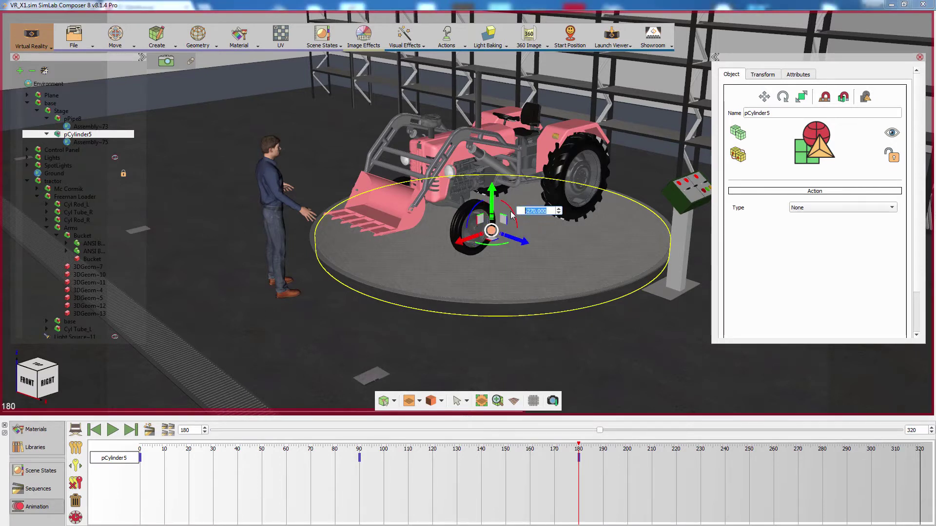
pyautogui.press('Return')
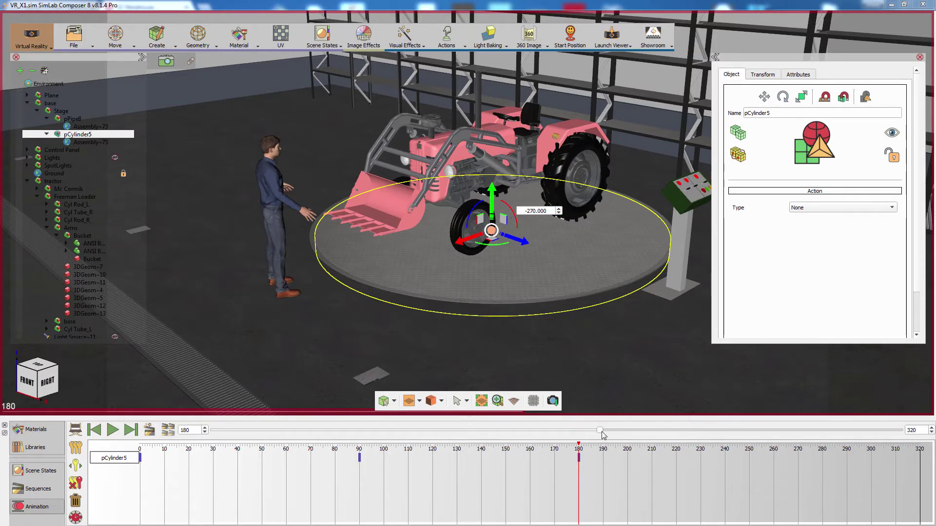
pyautogui.moveTo(599, 430); pyautogui.dragTo(603, 452)
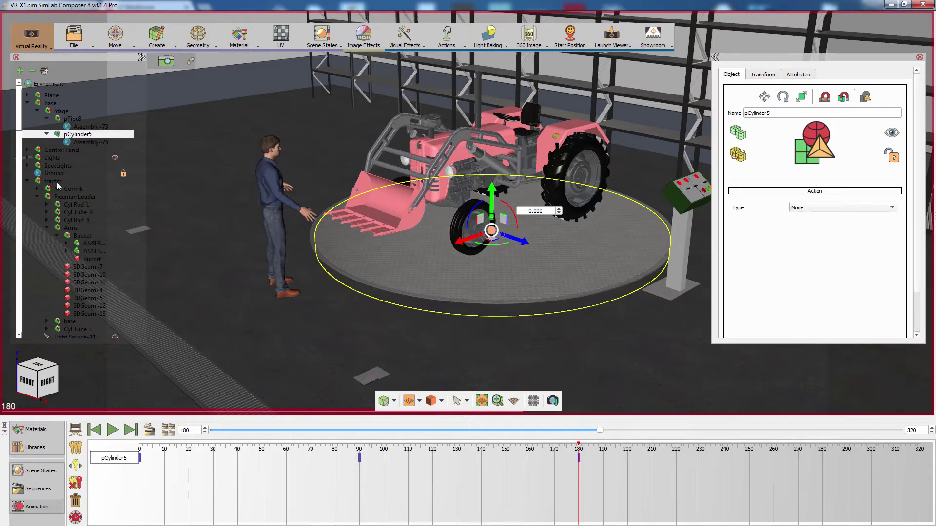
# Parent the tractor under pCylinder5 and play the timeline to watch them rotate together.
pyautogui.click(53, 181)
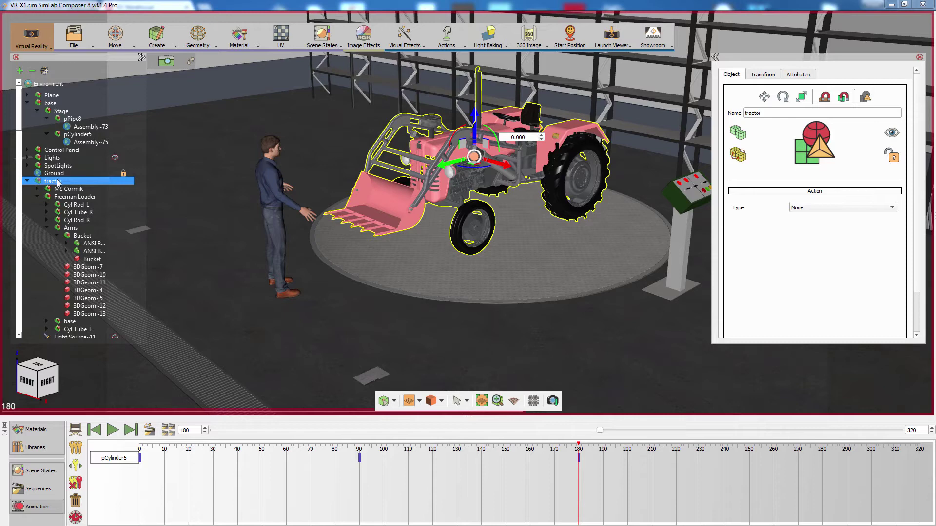
pyautogui.moveTo(56, 180); pyautogui.dragTo(81, 139)
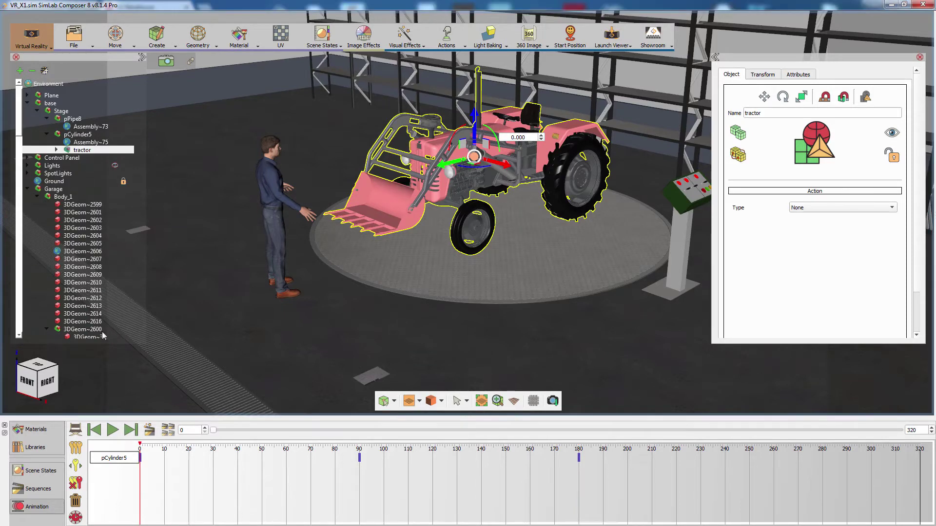
pyautogui.click(112, 431)
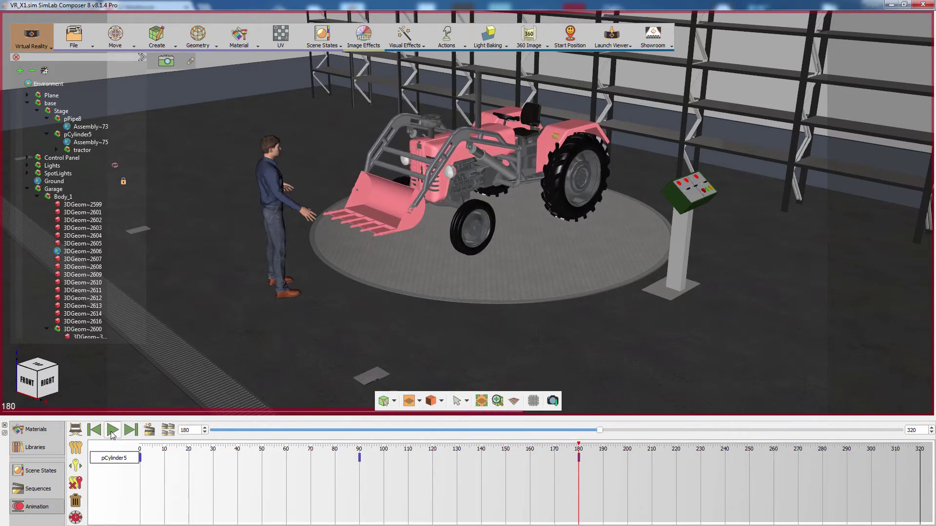
# Keyframe the switch3 lever rotated upright about 50° at frame 3, then rewind to frame 0.
pyautogui.scroll(4, 628, 213)
pyautogui.moveTo(627, 214); pyautogui.dragTo(423, 273, button='middle')
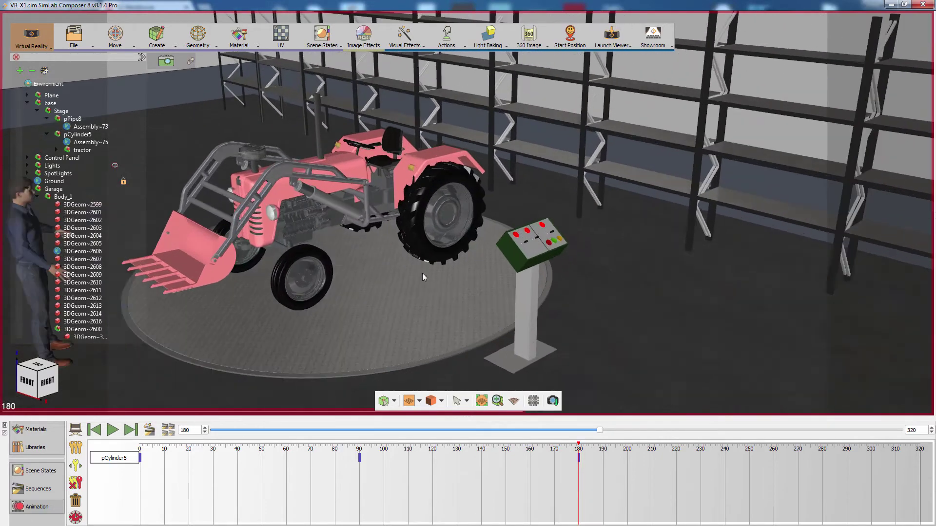
pyautogui.scroll(5, 432, 253)
pyautogui.scroll(4, 480, 314)
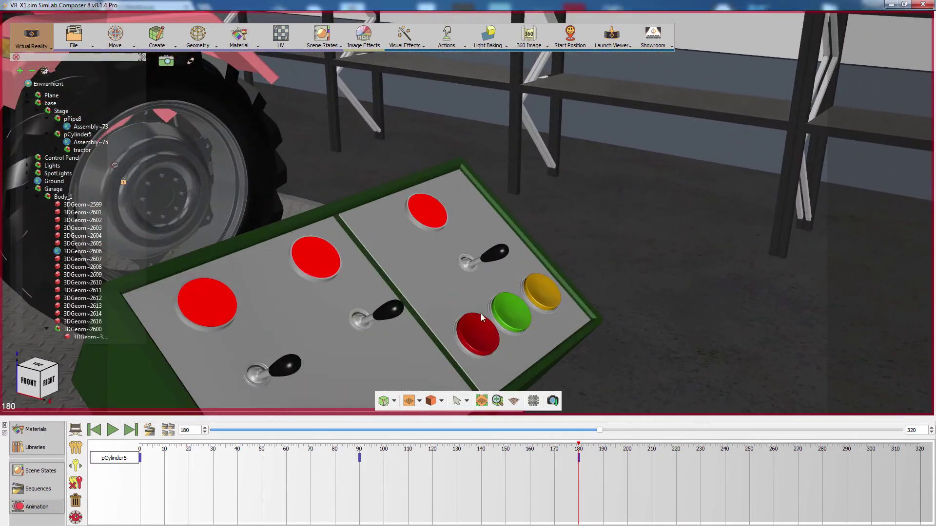
pyautogui.click(502, 253)
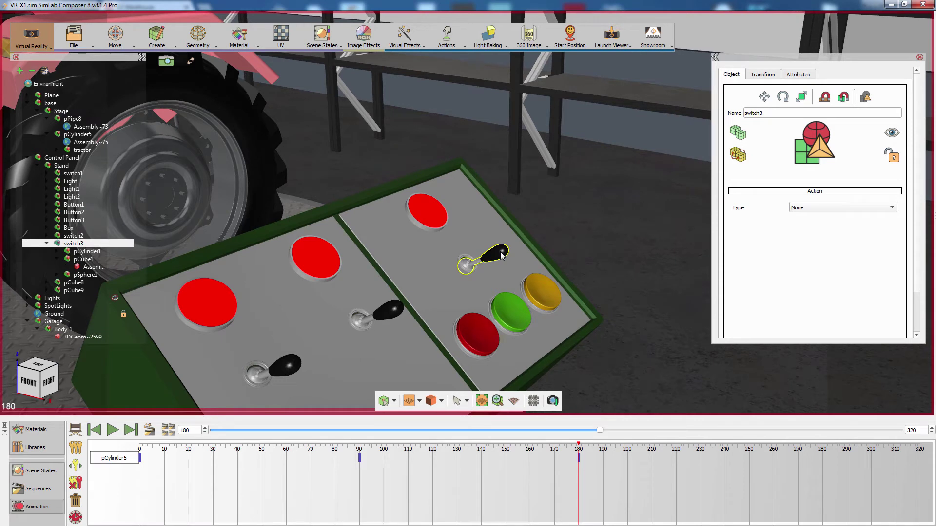
pyautogui.doubleClick(501, 256)
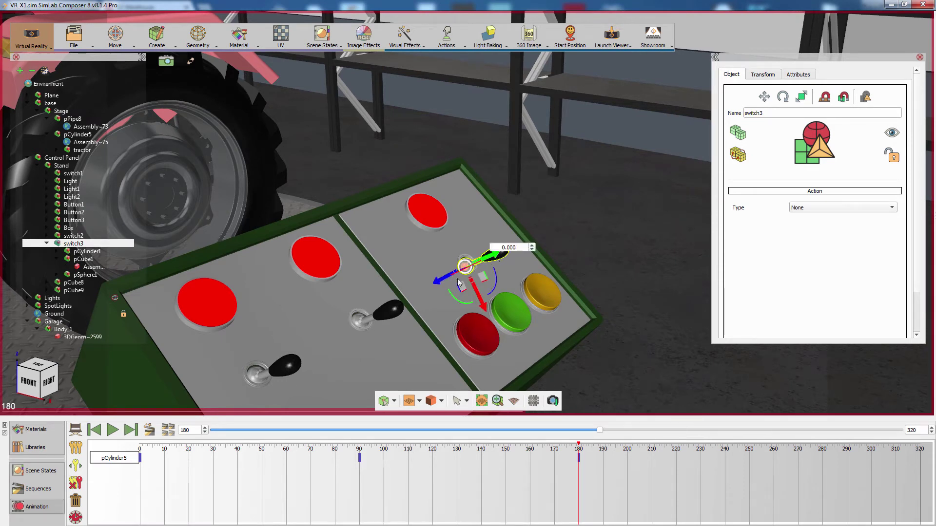
pyautogui.doubleClick(194, 431)
pyautogui.write('3')
pyautogui.press('Return')
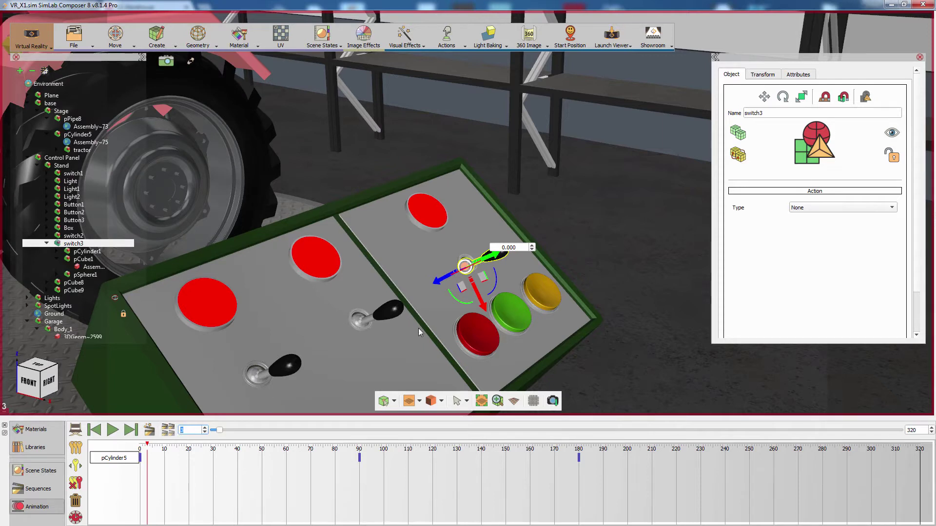
pyautogui.moveTo(498, 288); pyautogui.dragTo(482, 246)
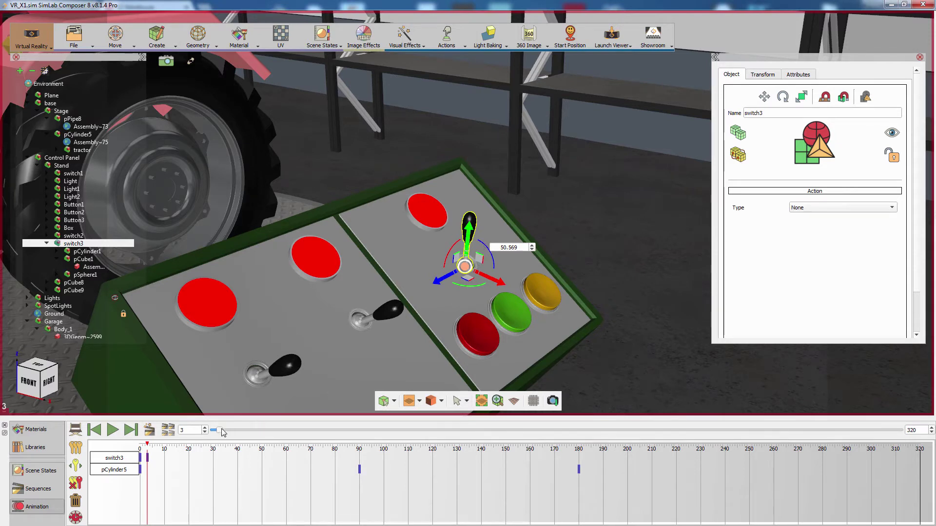
pyautogui.moveTo(221, 431); pyautogui.dragTo(215, 433)
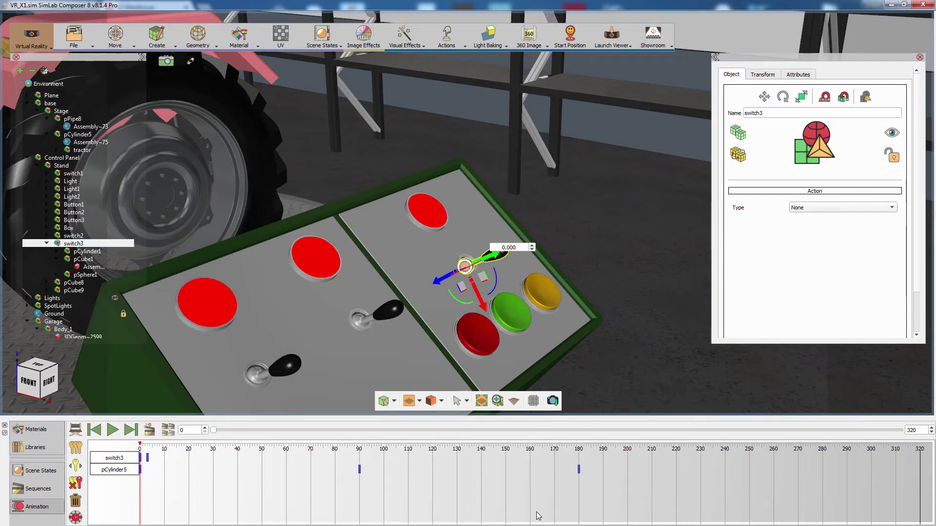
# Shift the pCylinder5 podium keyframes about 3 frames later so they follow the switch flip.
pyautogui.moveTo(620, 512); pyautogui.dragTo(136, 469)
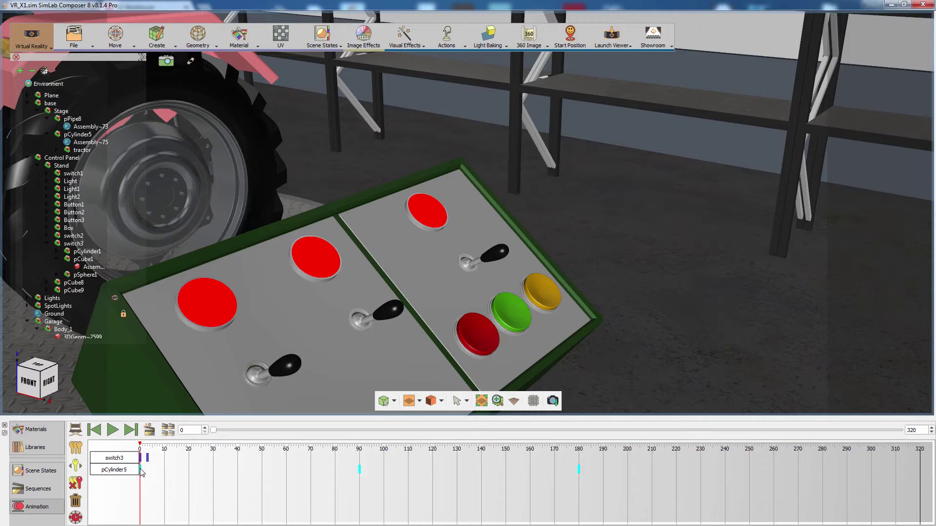
pyautogui.moveTo(141, 471); pyautogui.dragTo(148, 472)
pyautogui.moveTo(214, 431)
pyautogui.mouseDown()
pyautogui.moveTo(236, 432)
pyautogui.moveTo(203, 432)
pyautogui.moveTo(225, 432)
pyautogui.mouseUp()
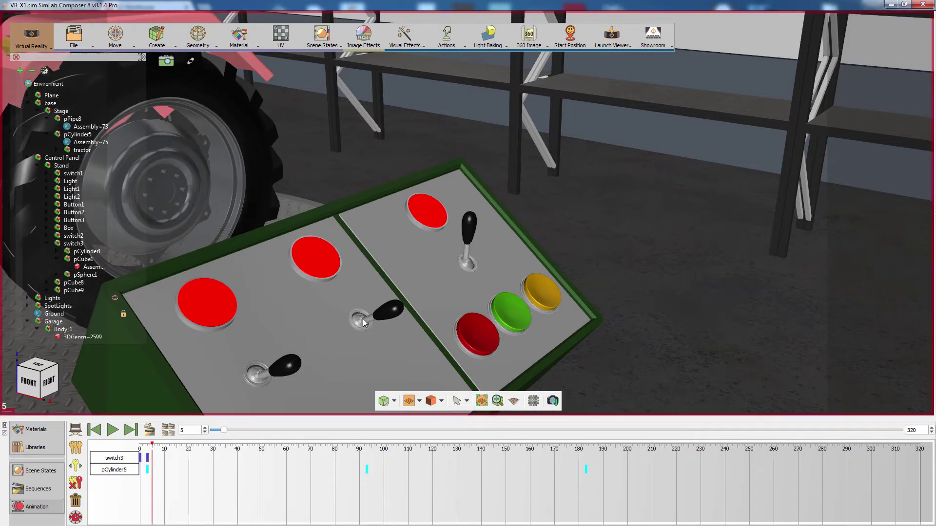
# Create a sequence from all switch3 and pCylinder5 keyframes and clear its default name.
pyautogui.scroll(-5, 345, 257)
pyautogui.scroll(-5, 608, 264)
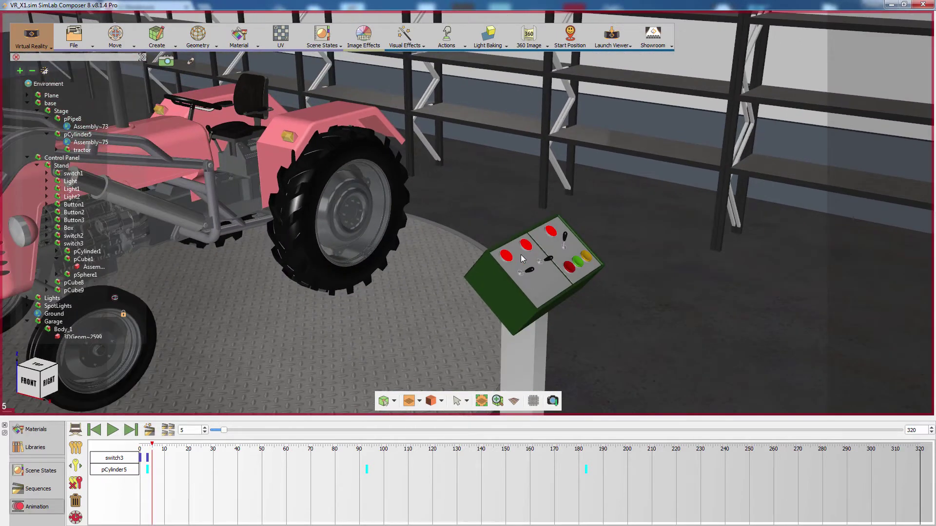
pyautogui.moveTo(644, 497); pyautogui.dragTo(101, 440)
pyautogui.click(150, 430)
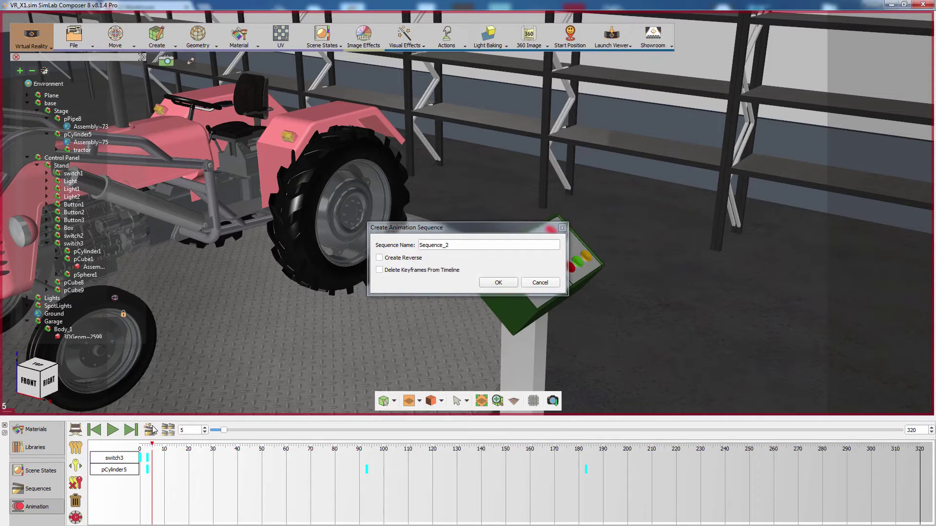
pyautogui.moveTo(454, 244); pyautogui.dragTo(423, 243)
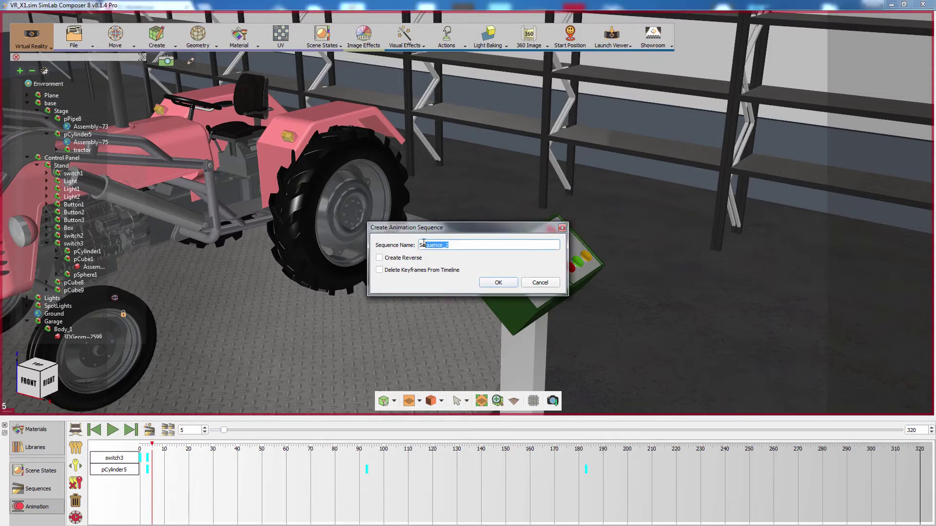
pyautogui.press('BackSpace')
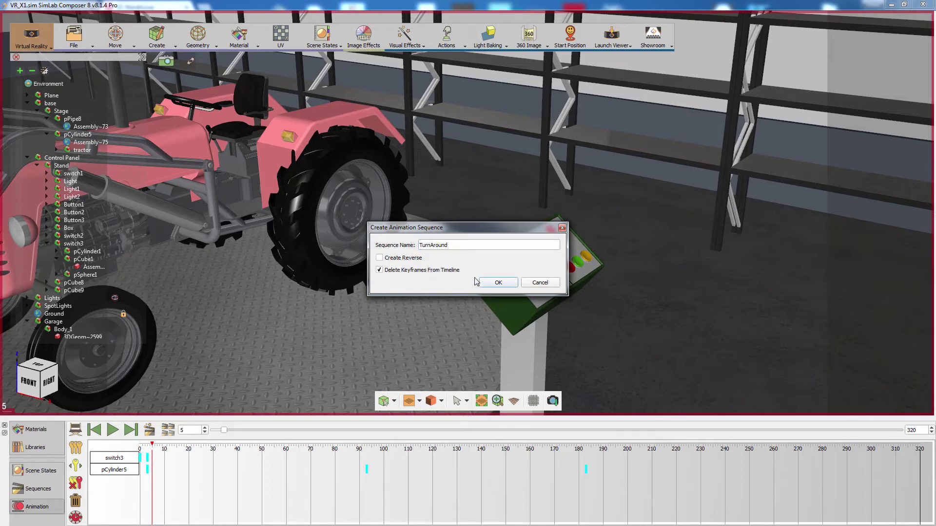
# Confirm the Turn_around sequence and set the switch's action type to Multi Actions.
pyautogui.click(492, 285)
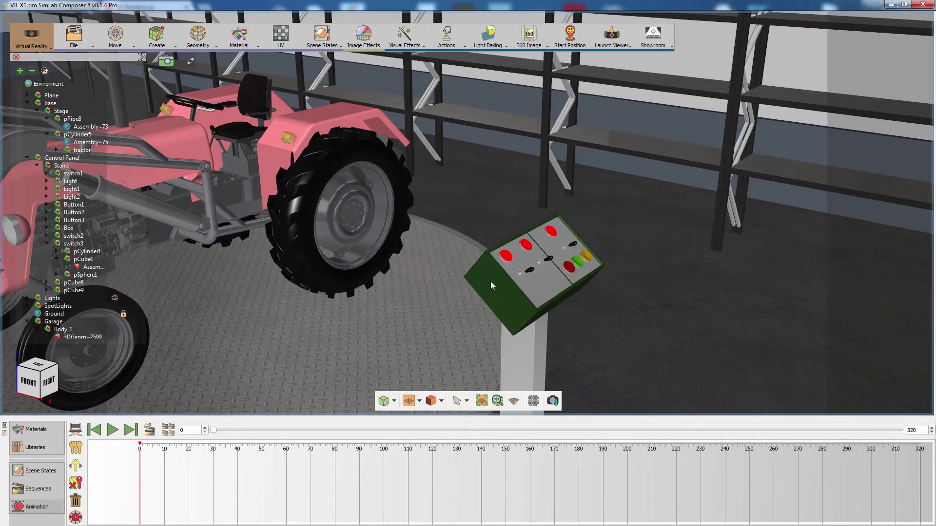
pyautogui.moveTo(491, 282); pyautogui.dragTo(375, 304, button='middle')
pyautogui.click(460, 273)
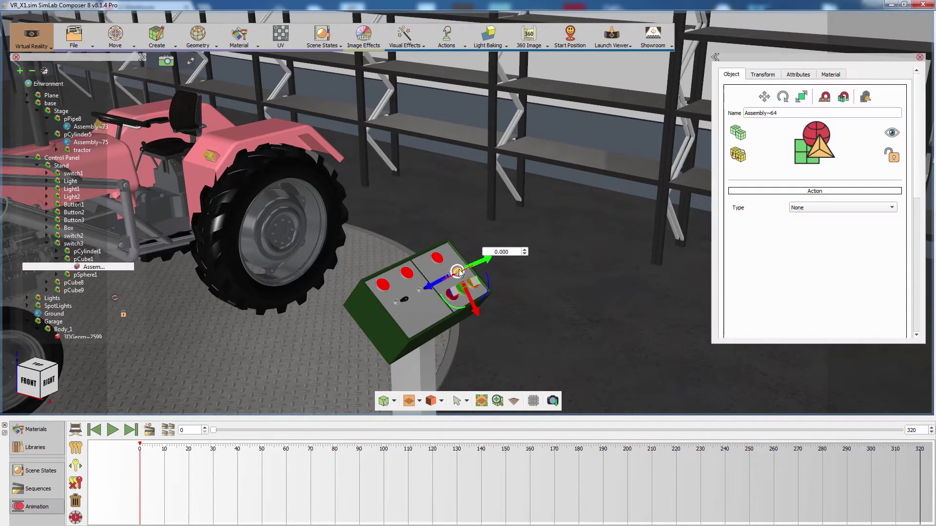
pyautogui.scroll(5, 443, 235)
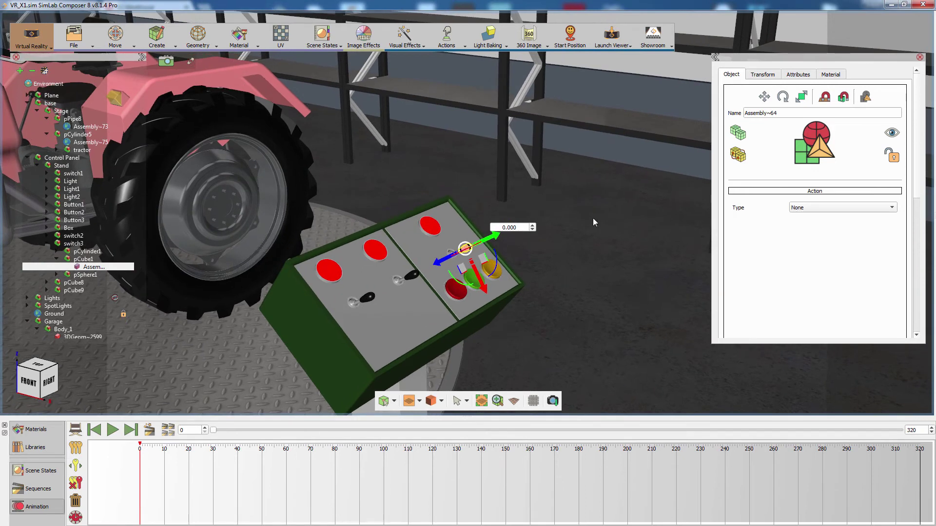
pyautogui.click(821, 207)
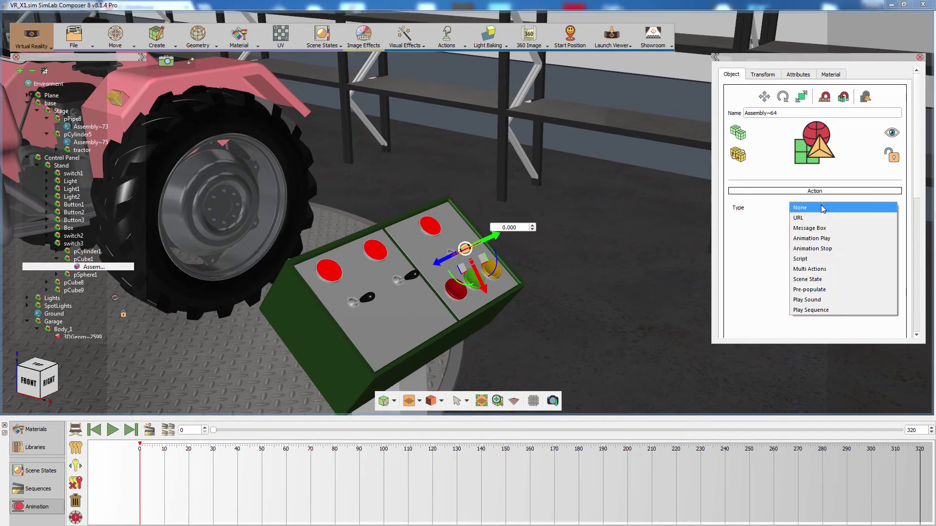
pyautogui.click(821, 269)
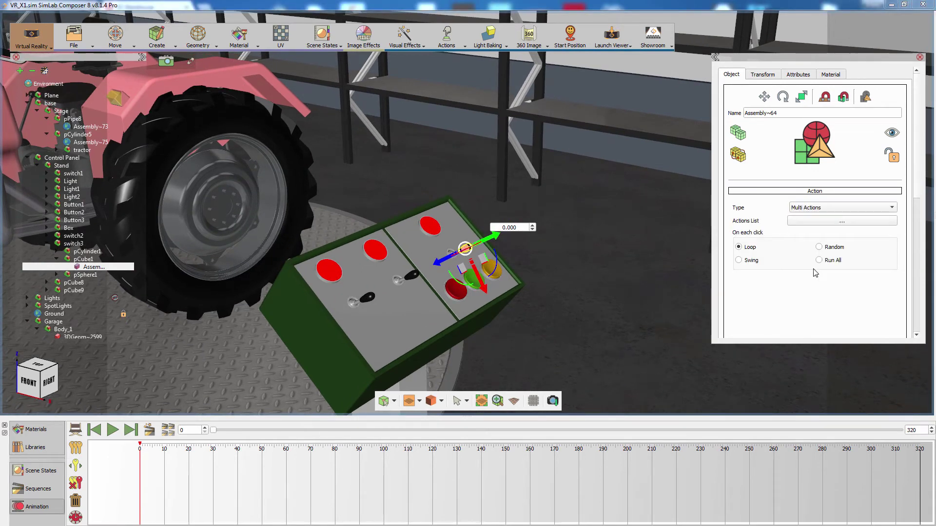
# Add a Play Sequence action for Turn_around to the switch, then launch the desktop viewer.
pyautogui.click(842, 221)
pyautogui.click(566, 202)
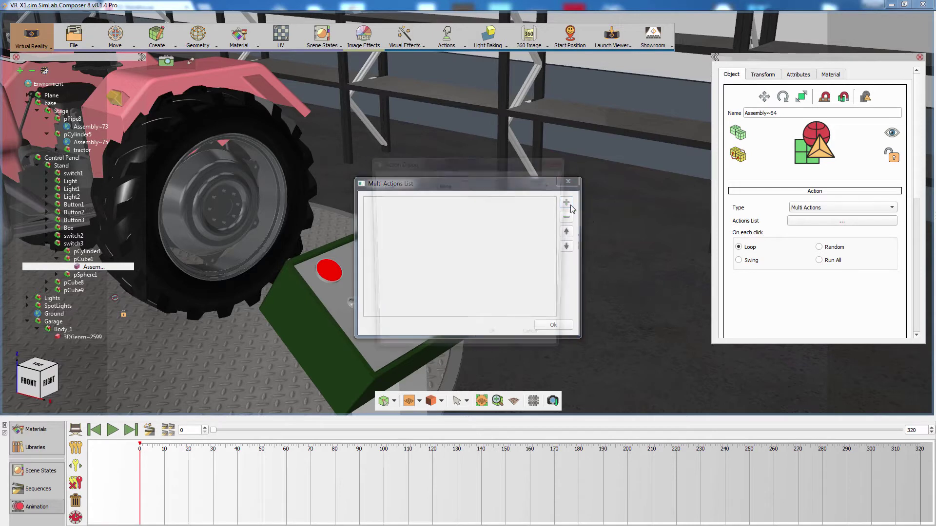
pyautogui.click(487, 187)
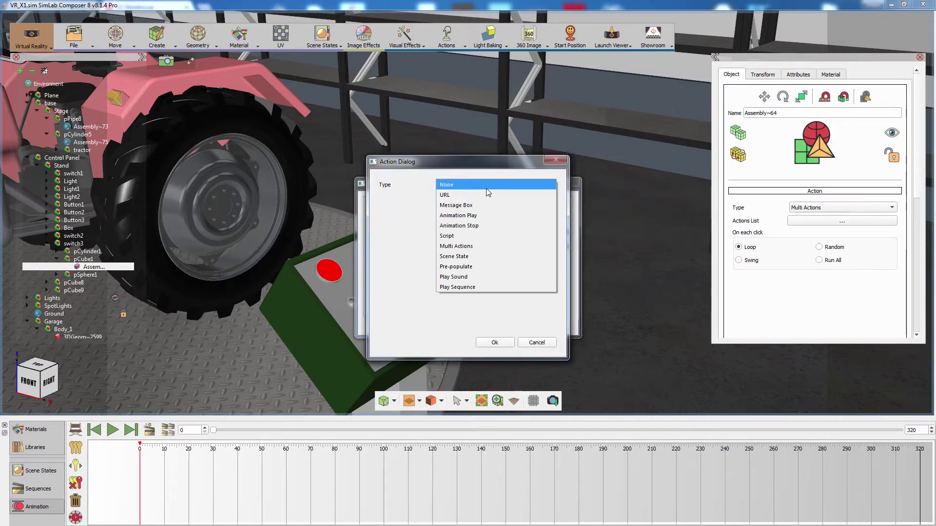
pyautogui.click(461, 287)
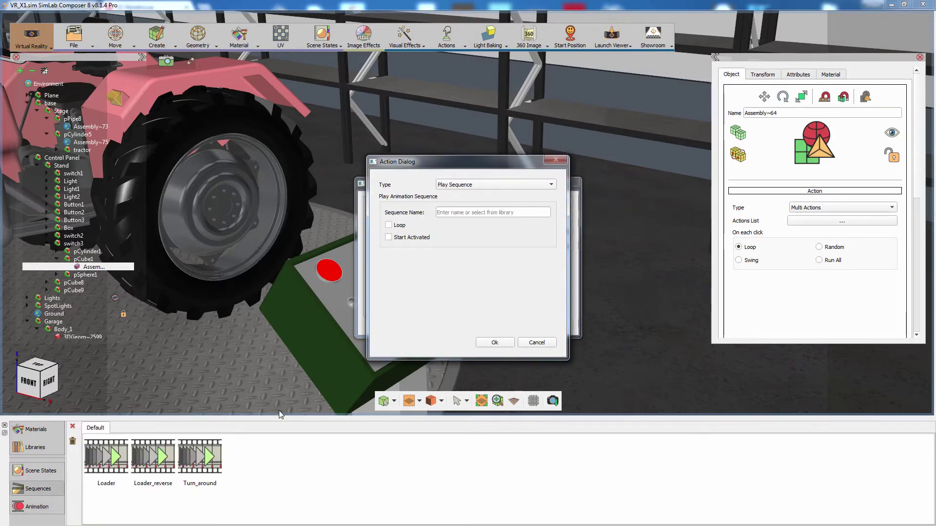
pyautogui.click(206, 451)
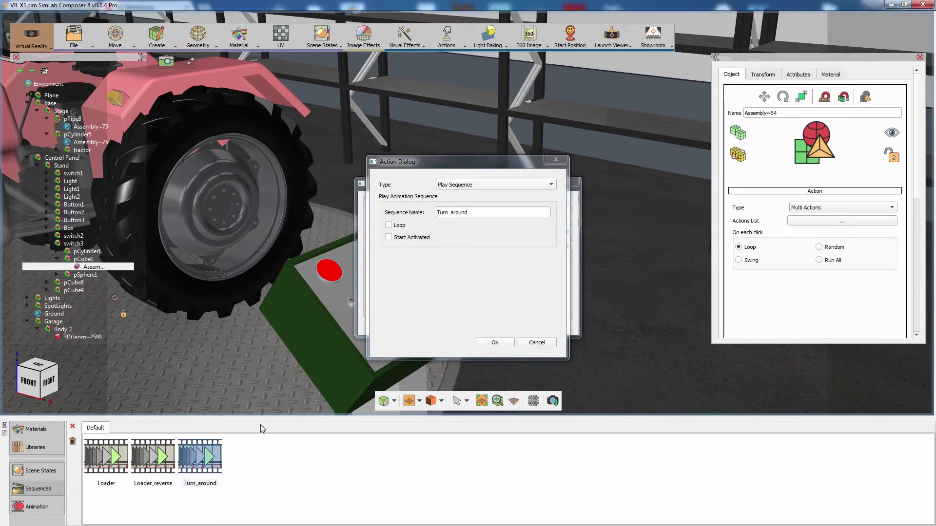
pyautogui.click(484, 343)
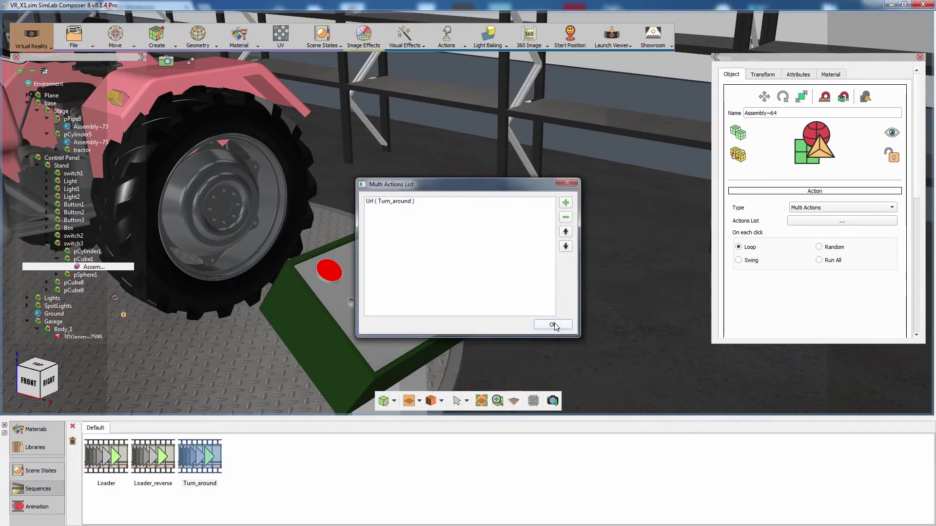
pyautogui.click(553, 325)
pyautogui.click(608, 46)
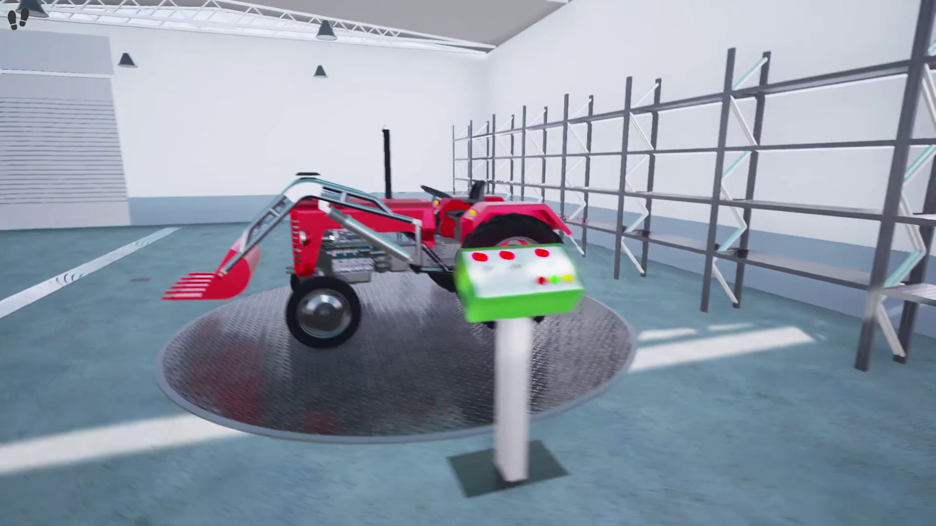
# Walk up to the control panel and click the bucket to raise the loader arm.
pyautogui.press('w')
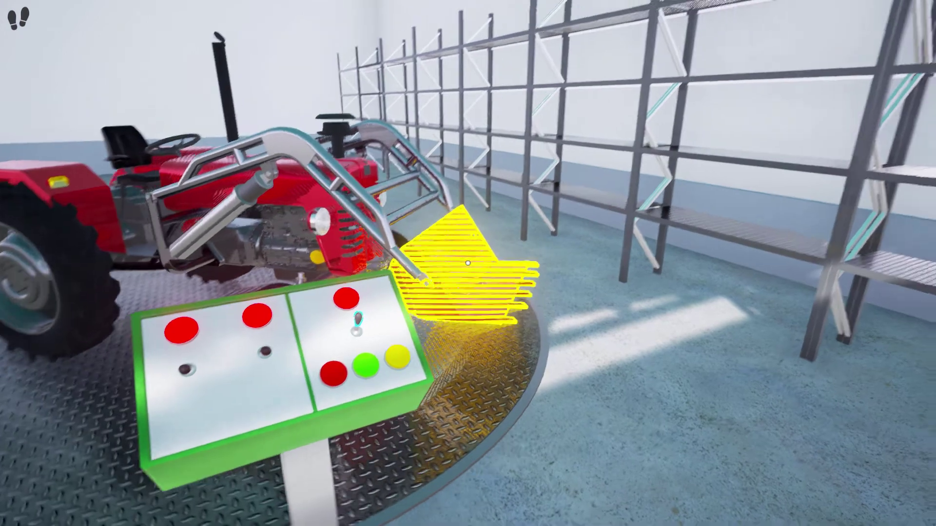
pyautogui.click(468, 263)
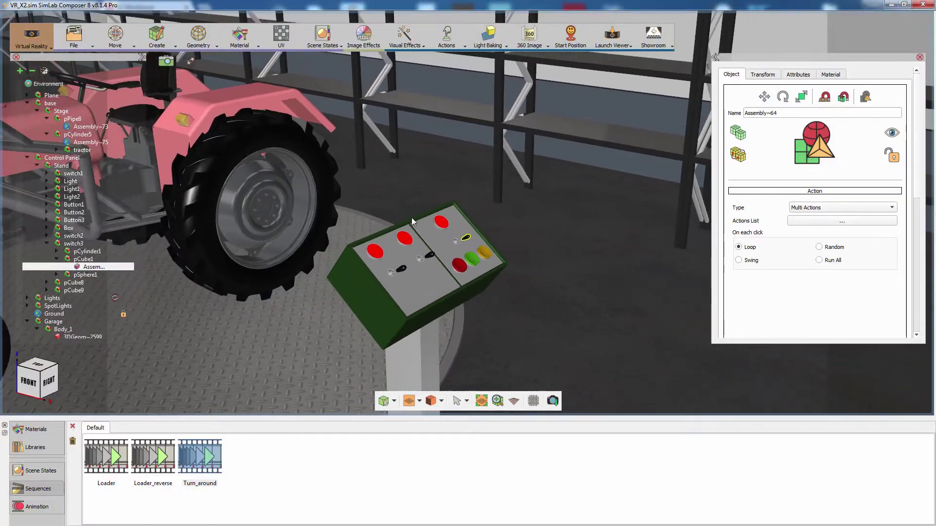
# Capture a tractor scene state that excludes position, visibility, lighting and environment, keeping only materials.
pyautogui.scroll(5, 411, 218)
pyautogui.scroll(-5, 411, 224)
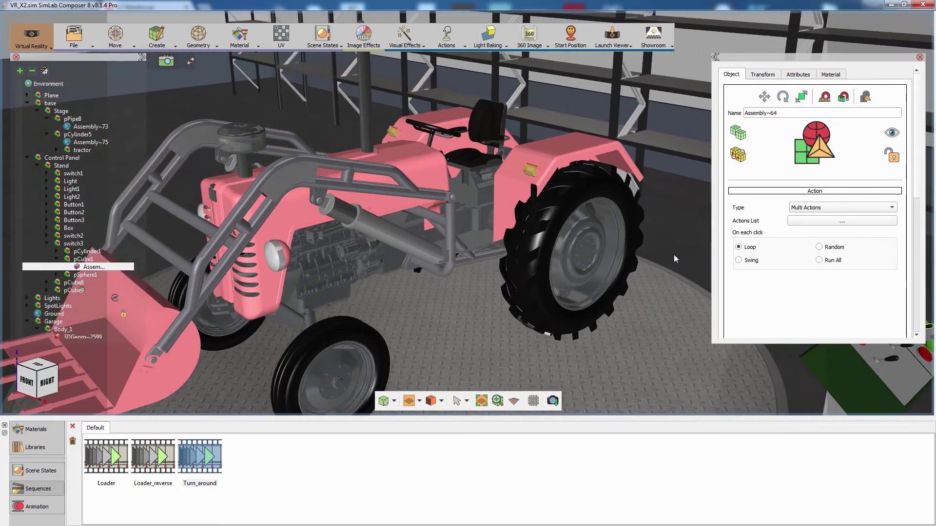
pyautogui.click(336, 50)
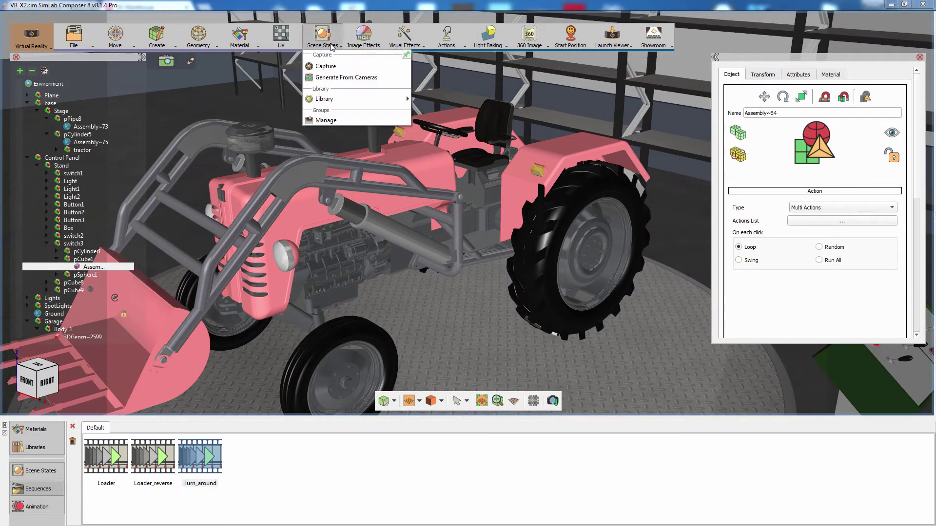
pyautogui.click(325, 64)
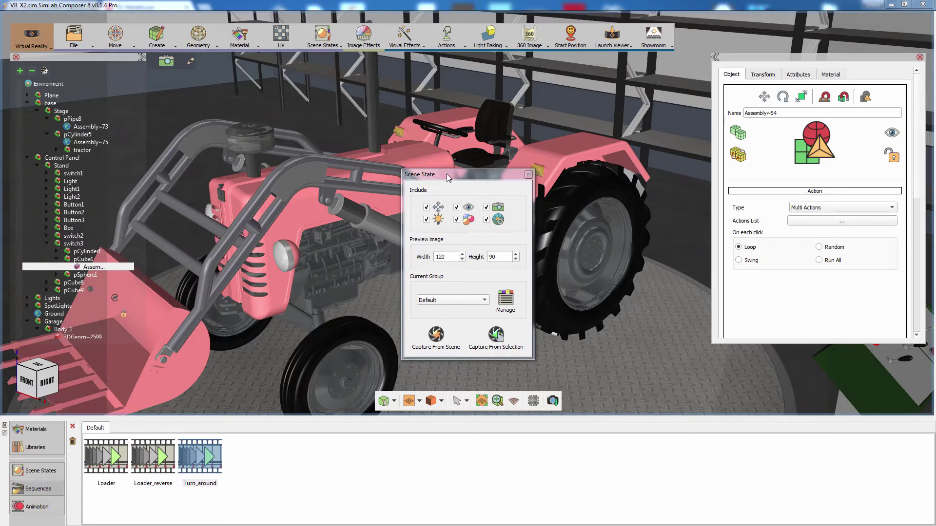
pyautogui.click(426, 207)
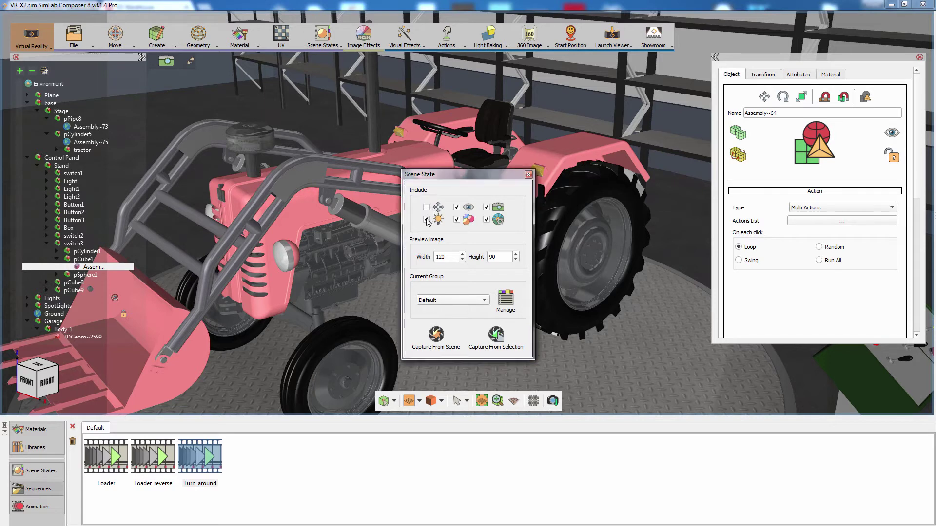
pyautogui.click(427, 220)
pyautogui.click(456, 208)
pyautogui.click(487, 220)
pyautogui.click(308, 221)
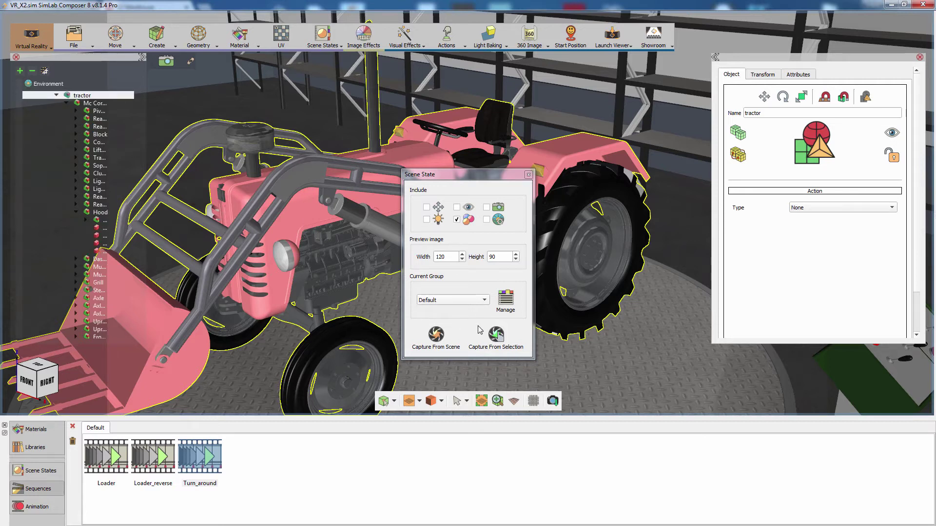
pyautogui.click(493, 342)
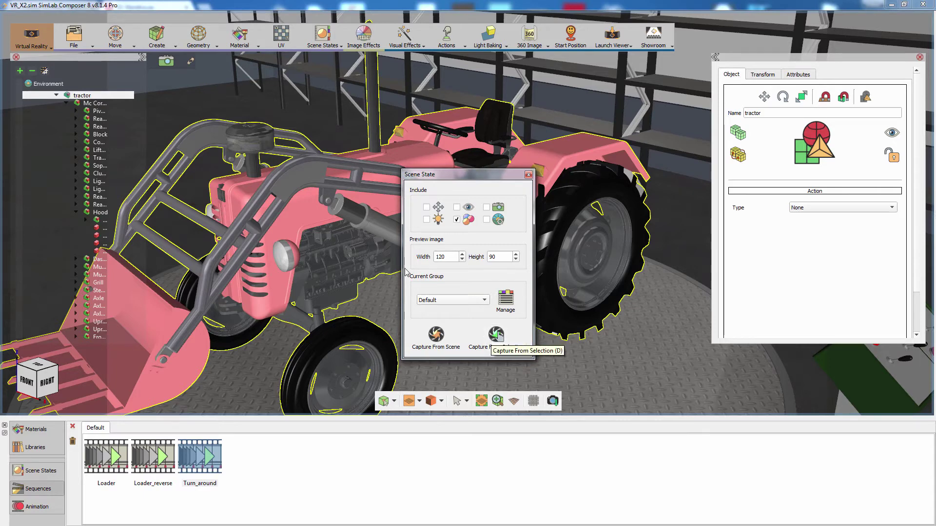
# Repaint the tractor's hood material gold and capture a scene state of the whole tractor.
pyautogui.click(314, 221)
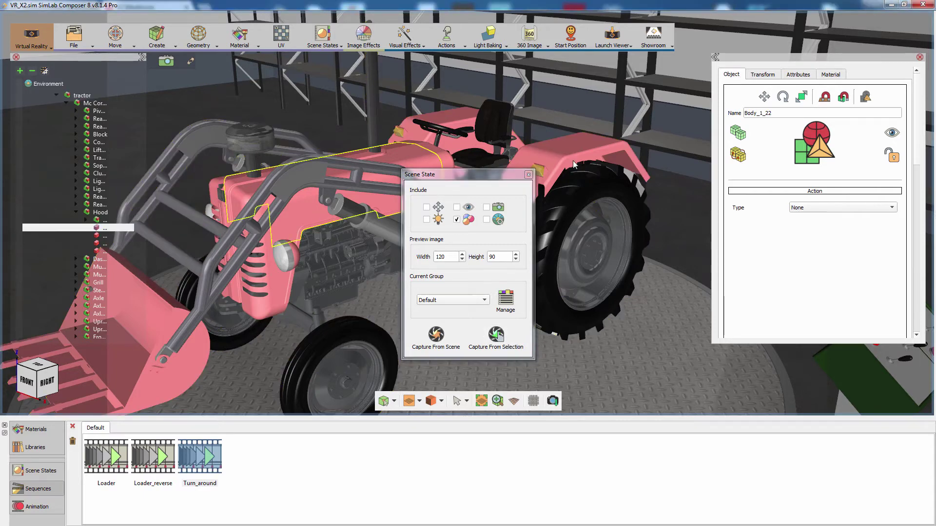
pyautogui.click(829, 76)
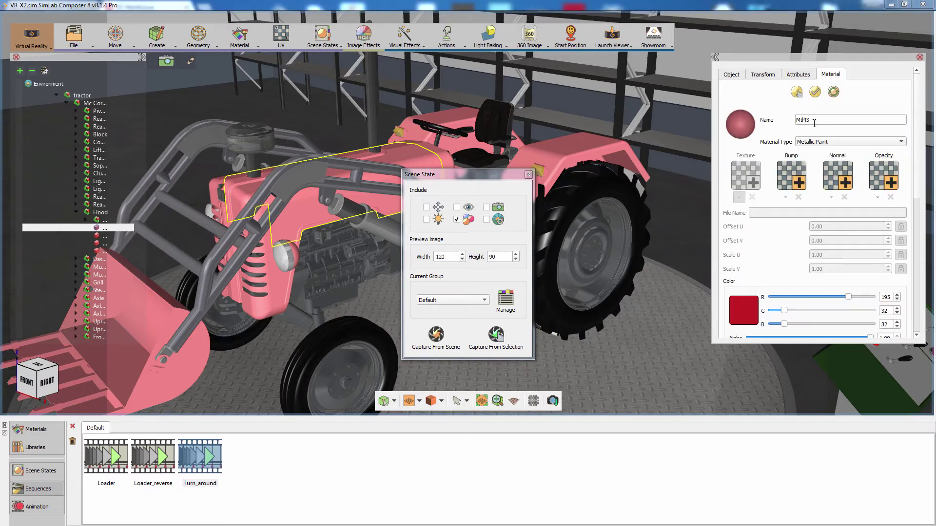
pyautogui.click(744, 310)
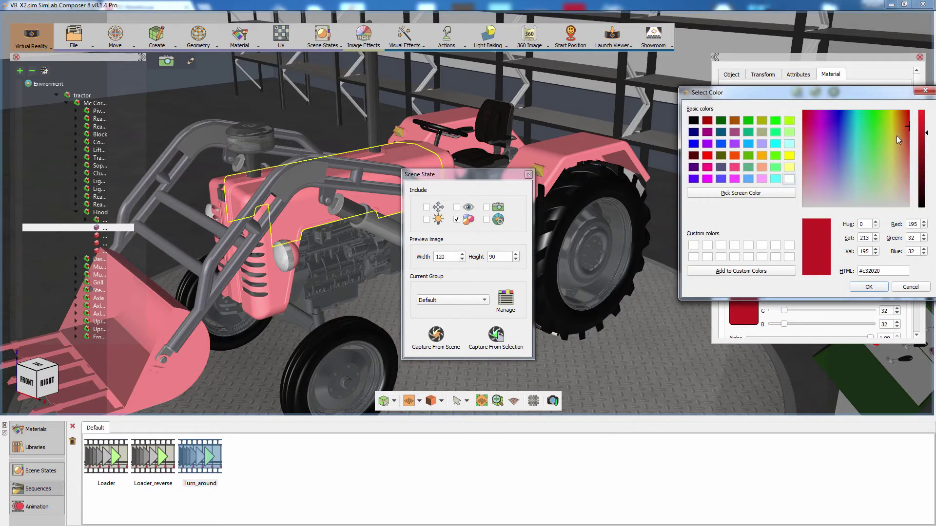
pyautogui.moveTo(909, 129); pyautogui.dragTo(896, 121)
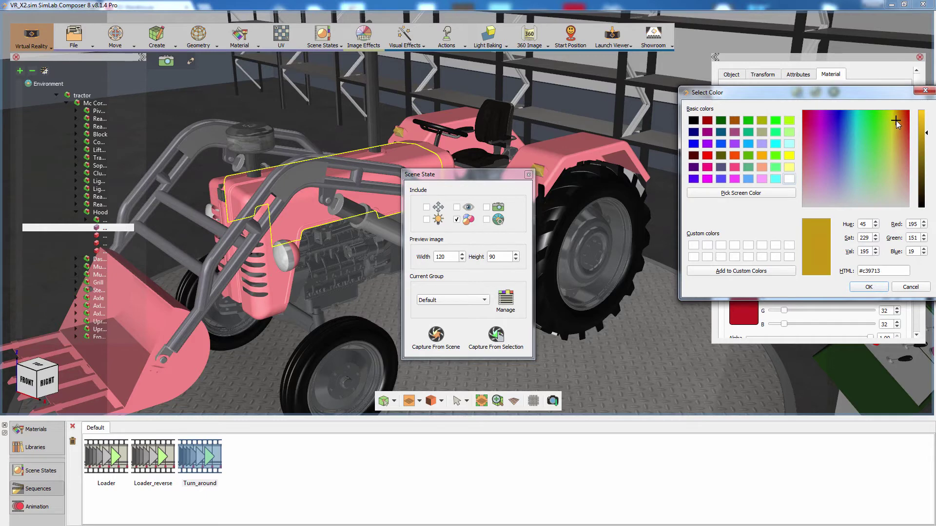
pyautogui.click(868, 287)
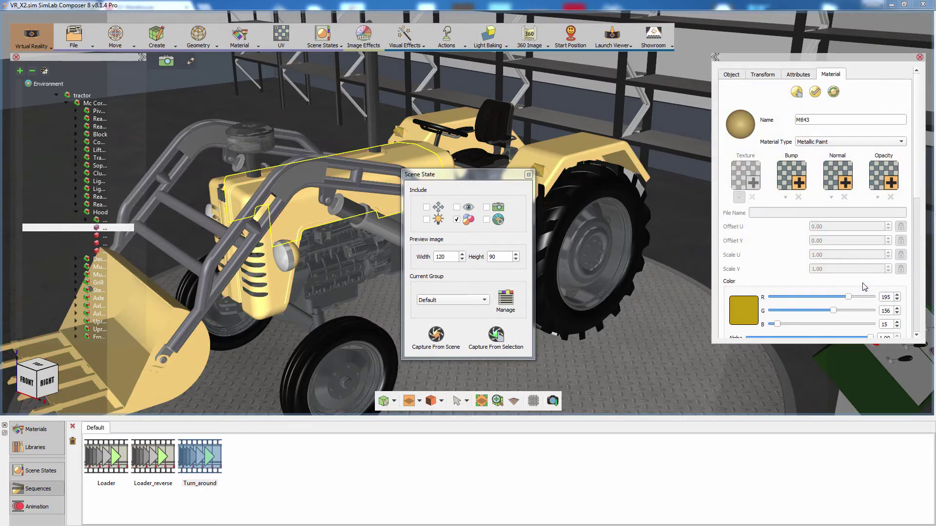
pyautogui.click(305, 212)
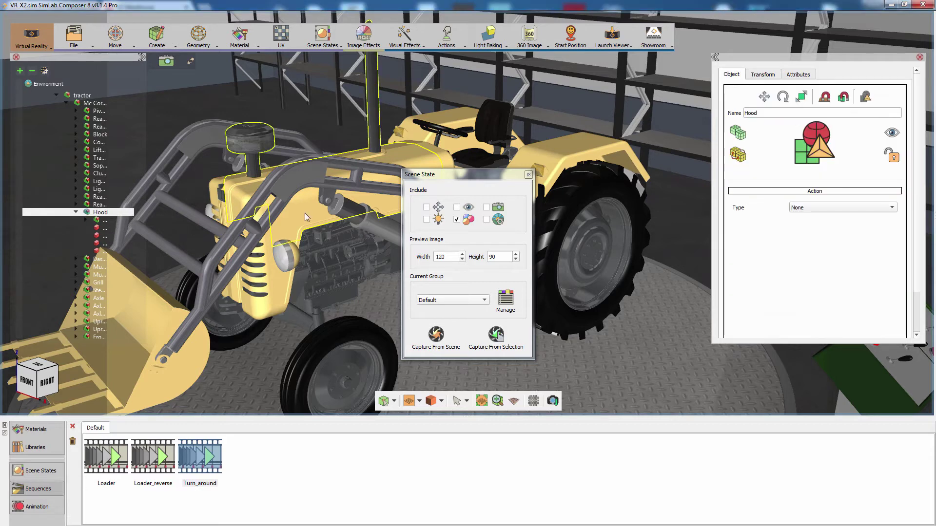
pyautogui.click(305, 212)
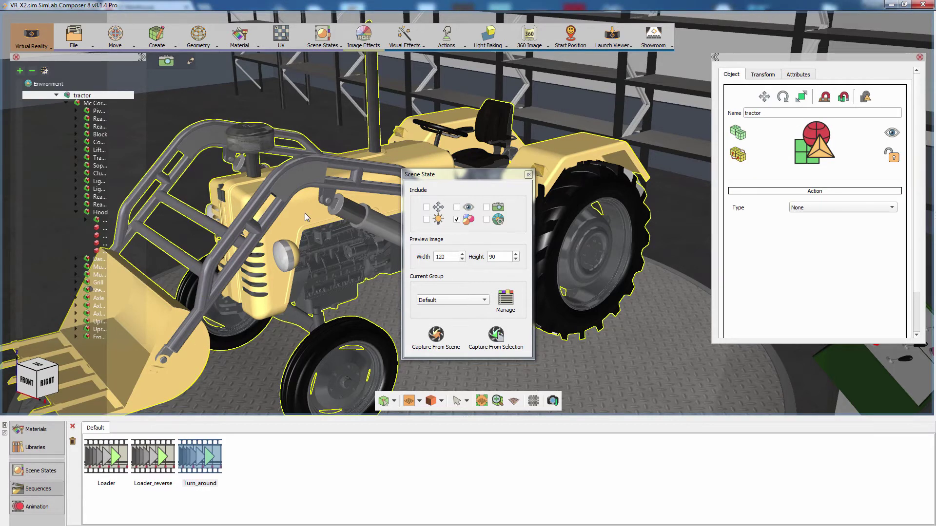
pyautogui.click(495, 333)
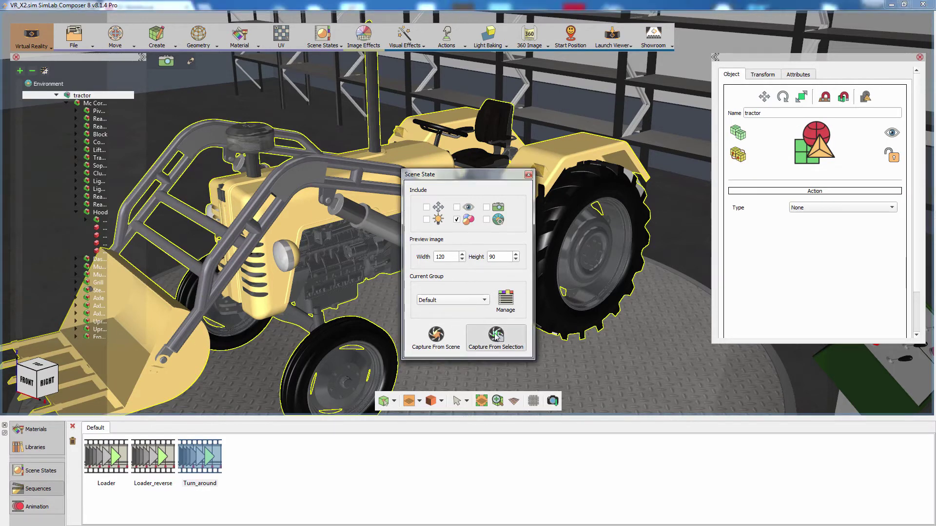
# Repaint it dark green (71, 156, 35), capture another scene state, and close the Scene State window.
pyautogui.click(323, 216)
pyautogui.click(743, 310)
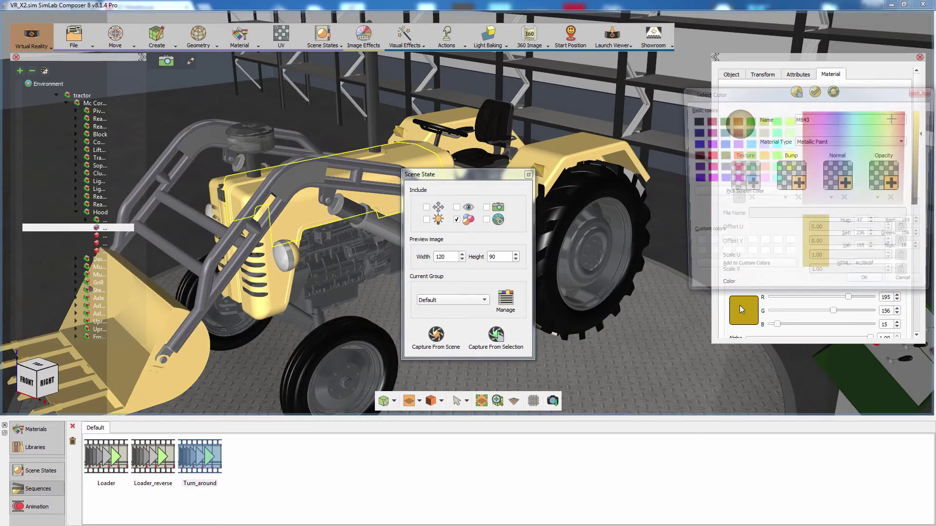
pyautogui.moveTo(893, 122); pyautogui.dragTo(880, 135)
pyautogui.click(921, 148)
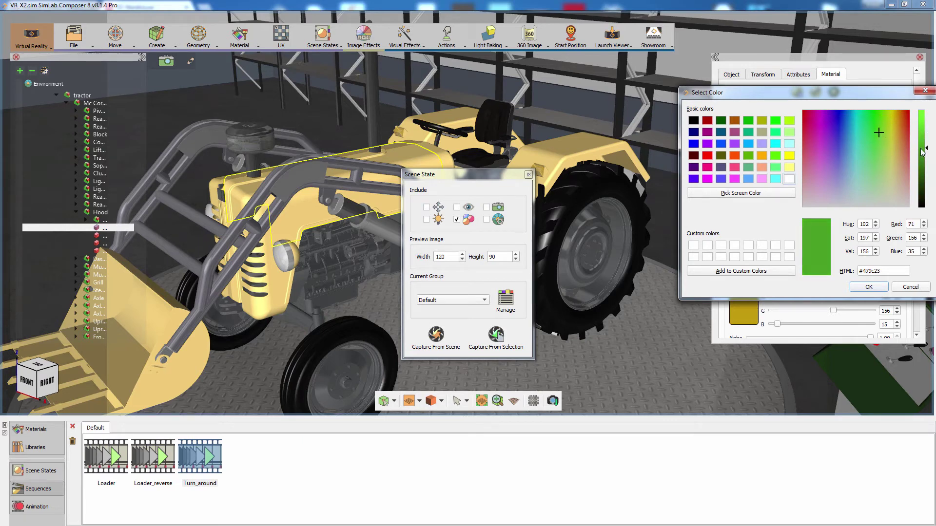
pyautogui.click(869, 287)
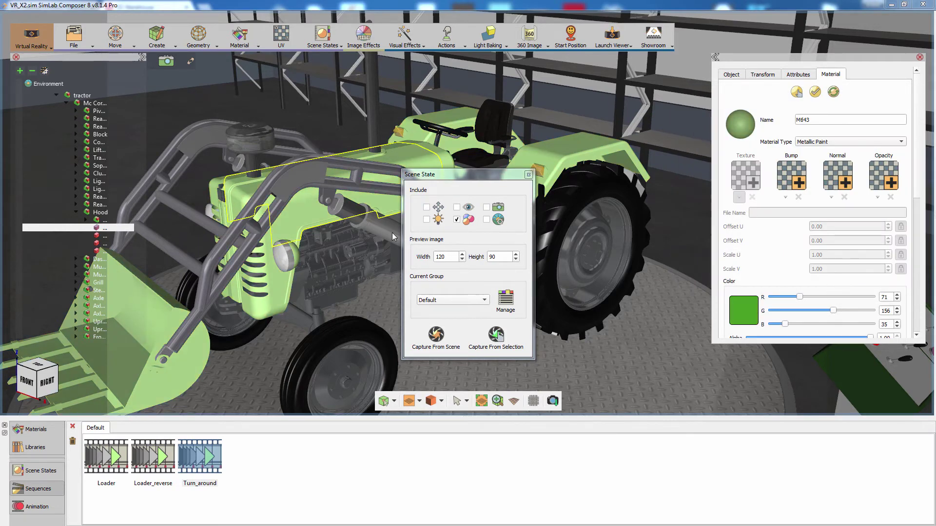
pyautogui.press('pageup')
pyautogui.press('pageup')
pyautogui.press('pageup')
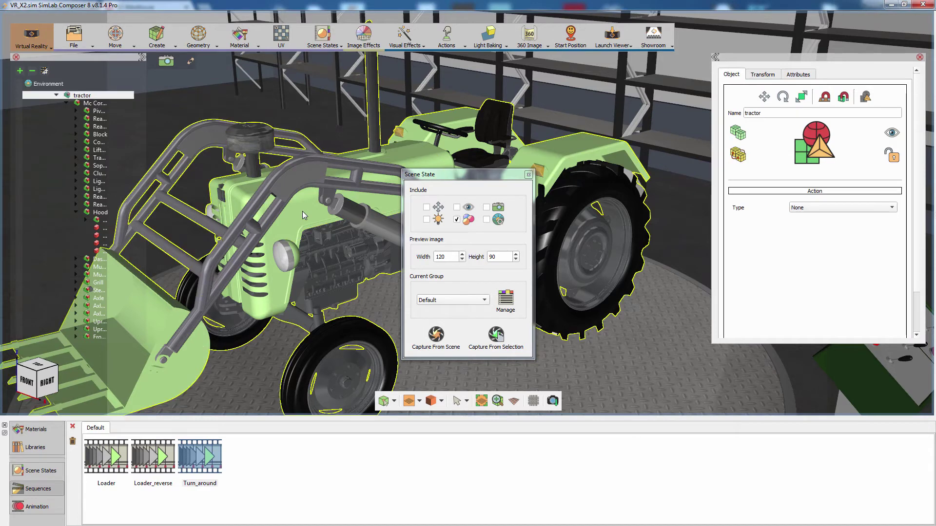
pyautogui.click(494, 336)
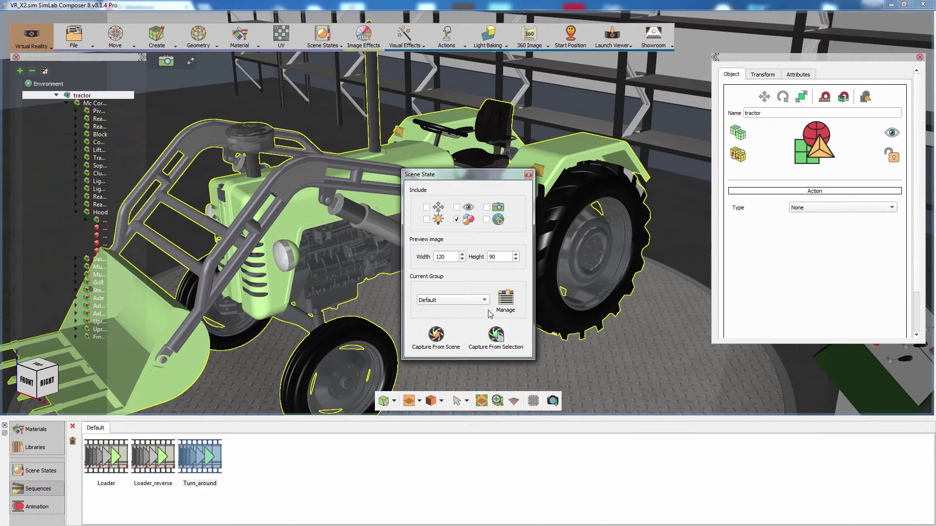
pyautogui.click(528, 175)
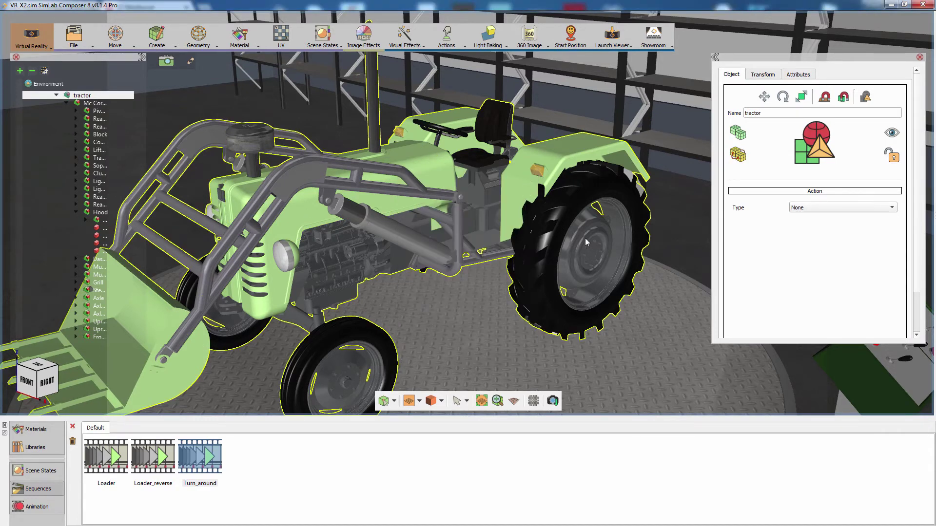
pyautogui.moveTo(500, 242); pyautogui.dragTo(408, 212, button='middle')
pyautogui.moveTo(409, 217); pyautogui.dragTo(378, 245)
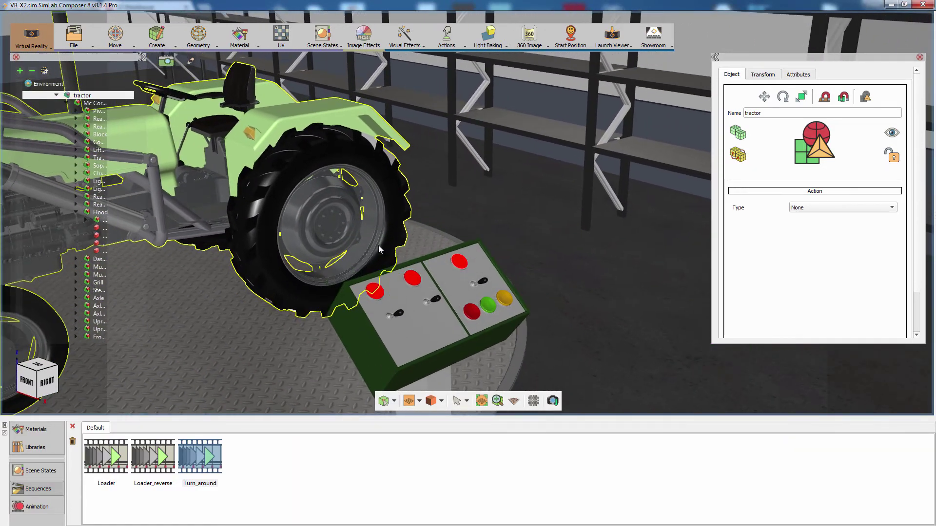
# Give the red control-panel button a Scene State action set to Scene1.
pyautogui.click(469, 312)
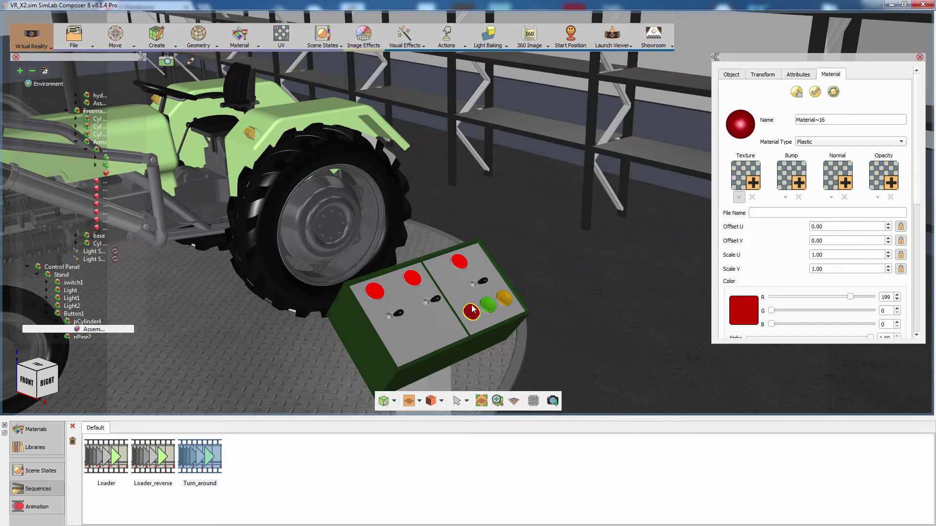
pyautogui.click(733, 75)
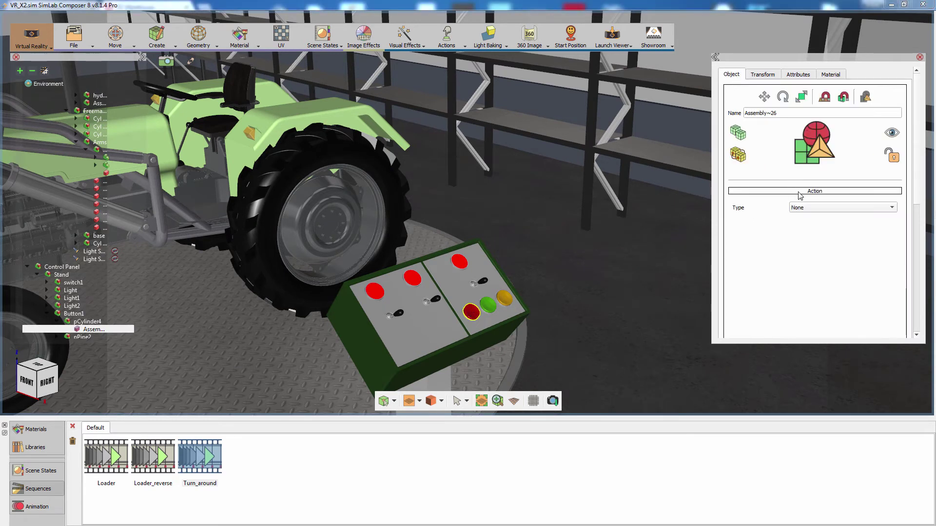
pyautogui.click(807, 208)
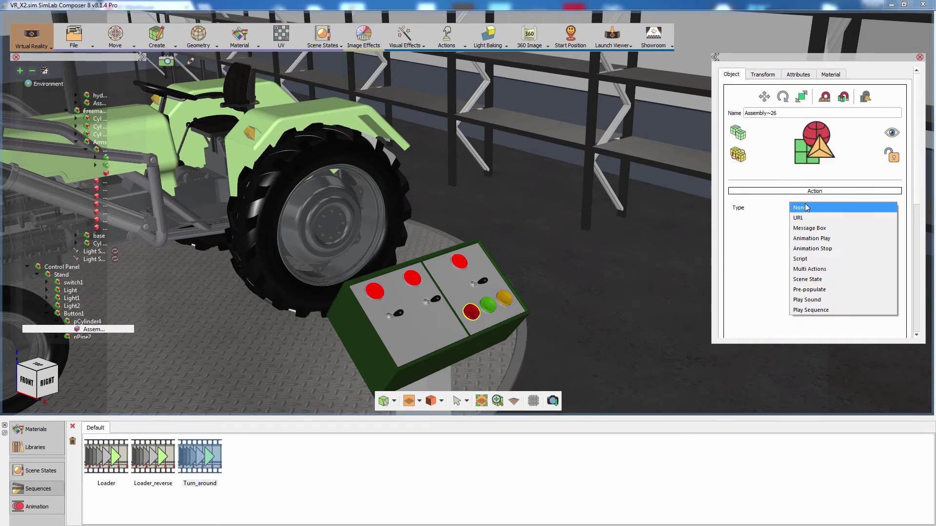
pyautogui.click(804, 279)
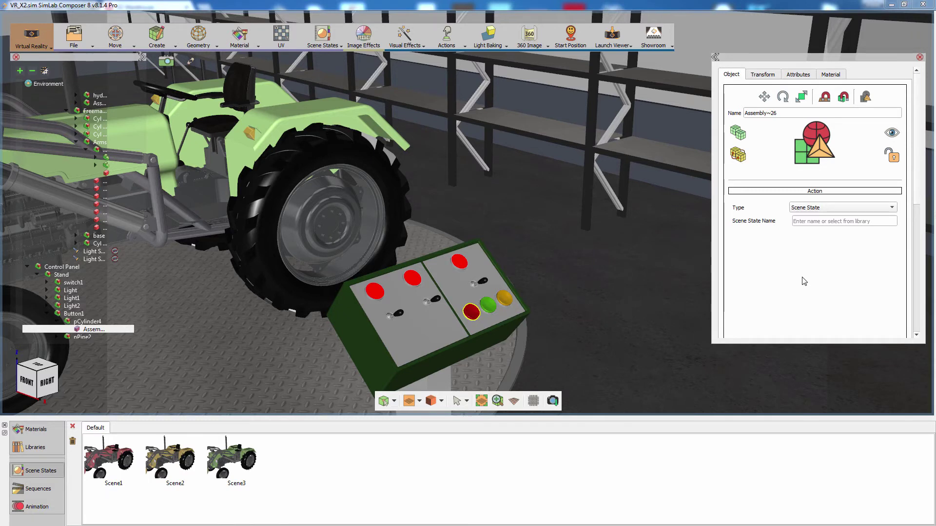
pyautogui.click(130, 454)
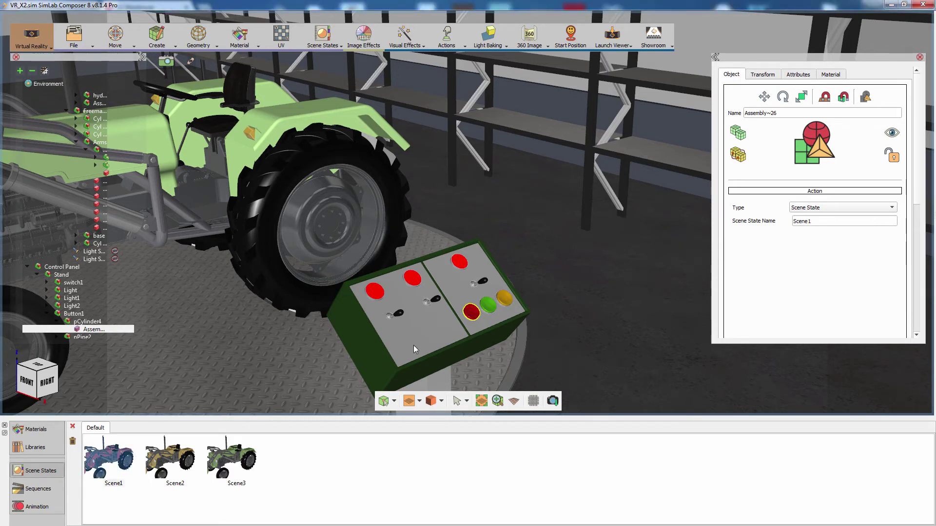
# Set the green panel button's action to apply the Scene3 scene state.
pyautogui.click(489, 309)
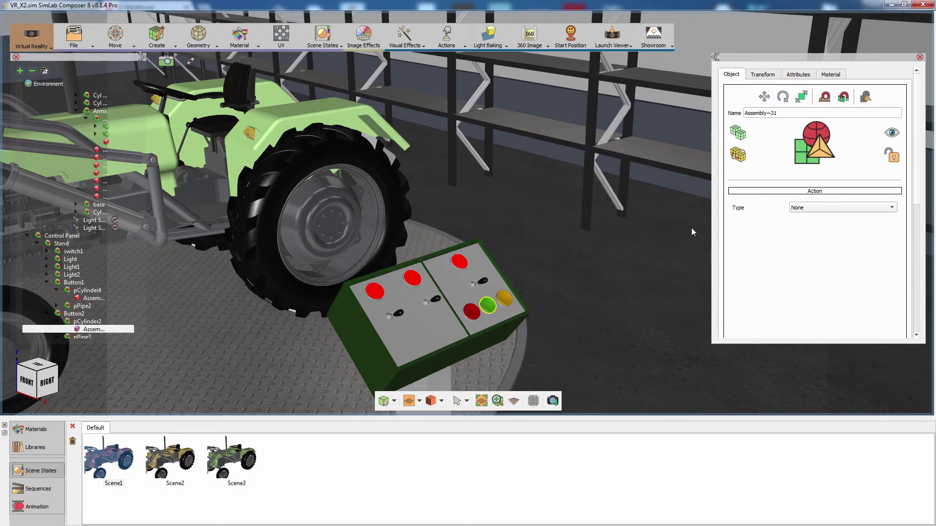
pyautogui.click(802, 208)
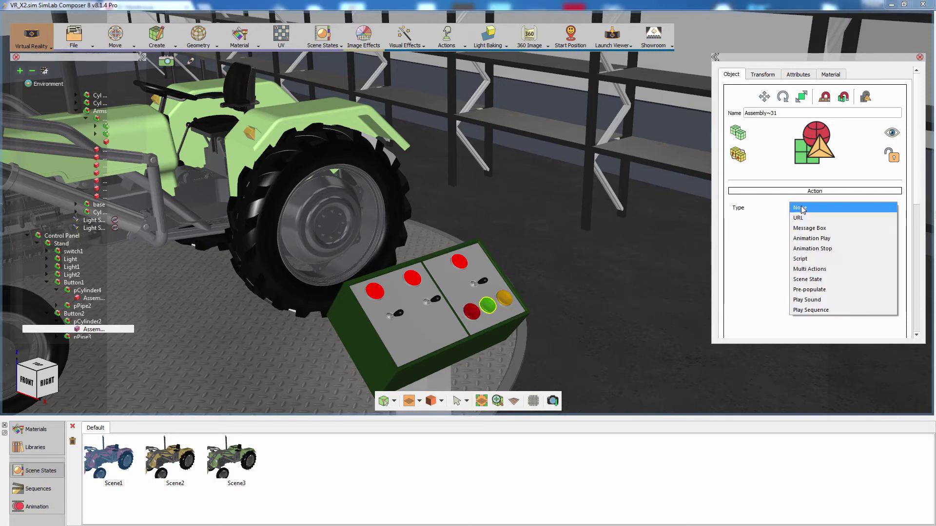
pyautogui.click(803, 280)
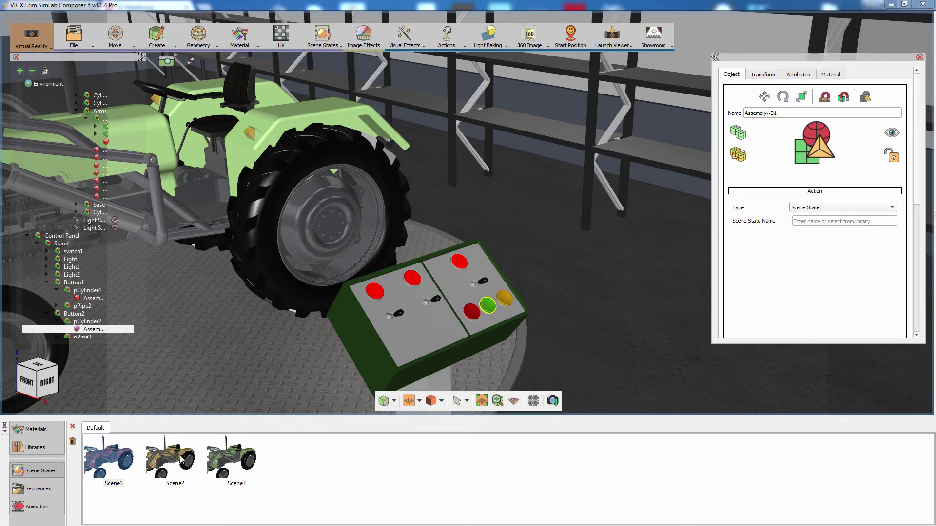
pyautogui.click(215, 465)
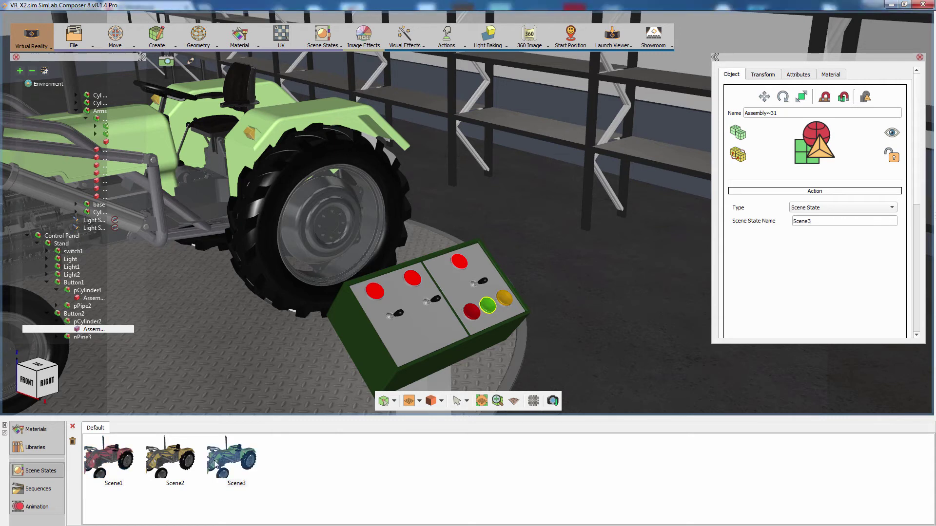
# Set the yellow button's action to apply Scene2, and select the red indicator lamp.
pyautogui.click(507, 296)
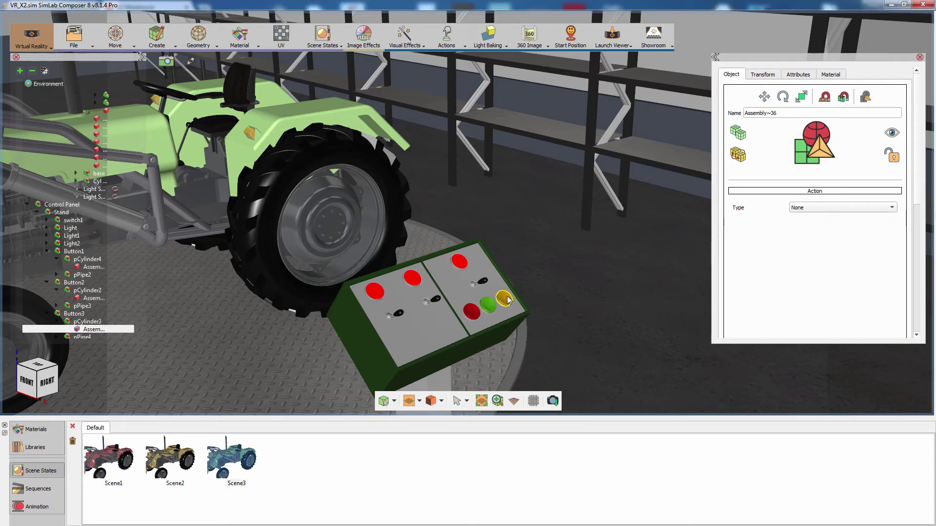
pyautogui.click(805, 210)
pyautogui.click(808, 282)
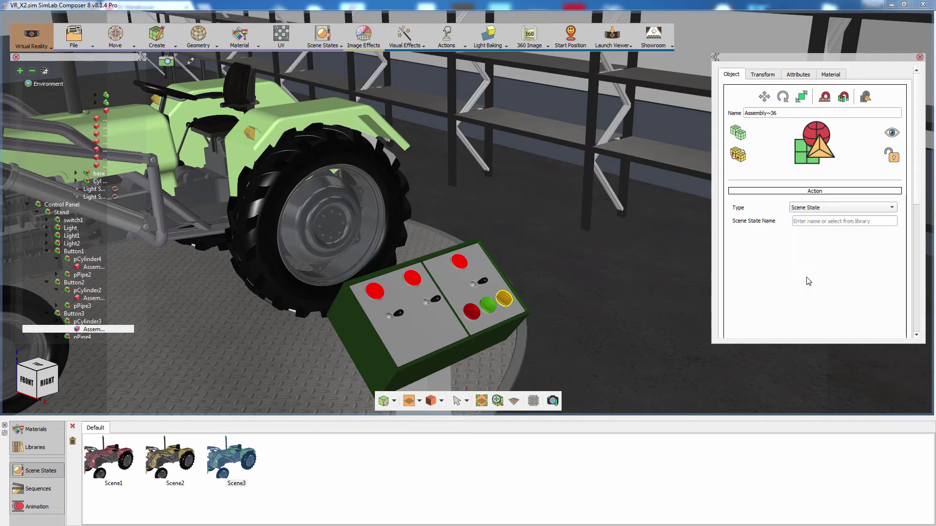
pyautogui.click(177, 459)
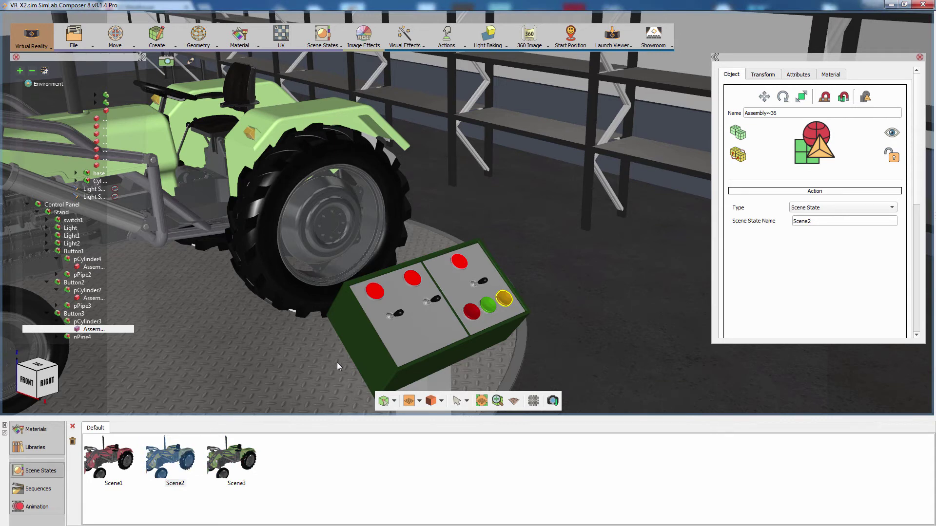
pyautogui.click(458, 263)
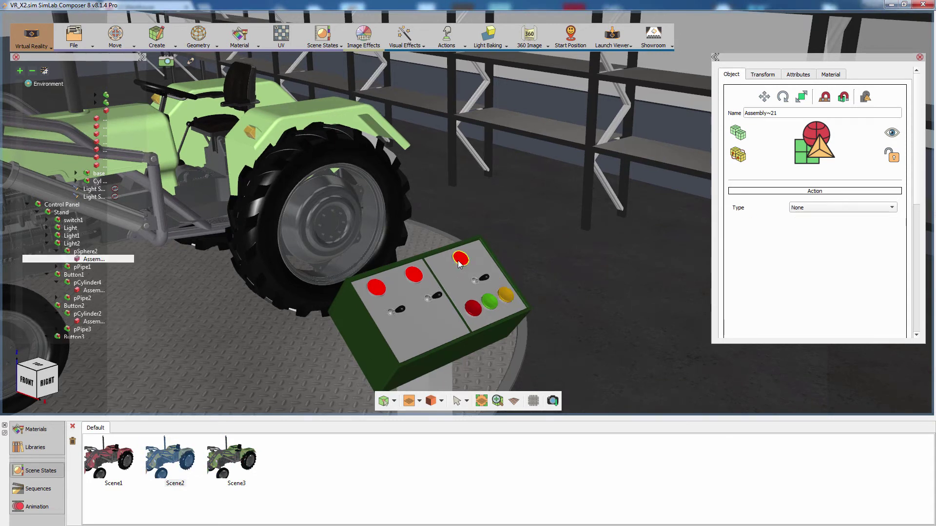
# Capture the red indicator lamp as a new scene state, Scene4.
pyautogui.click(323, 36)
pyautogui.click(320, 66)
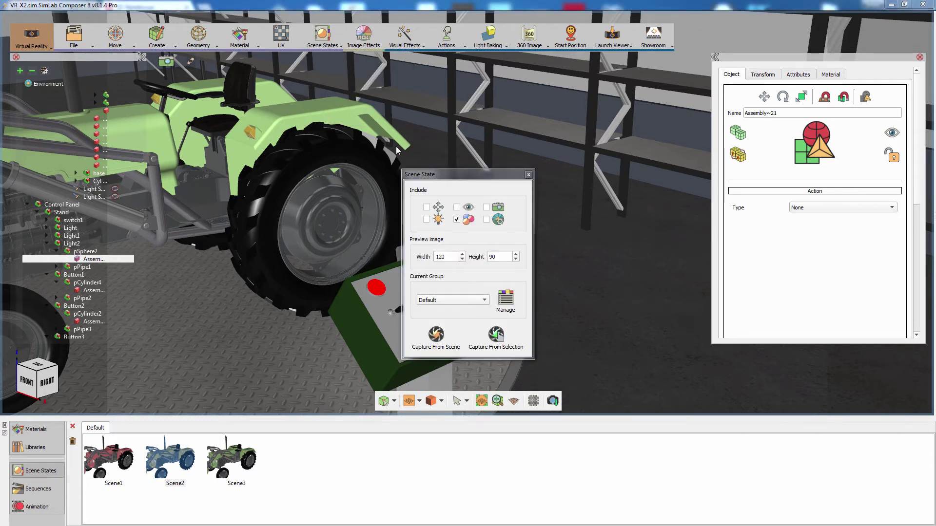
pyautogui.moveTo(438, 181); pyautogui.dragTo(258, 195)
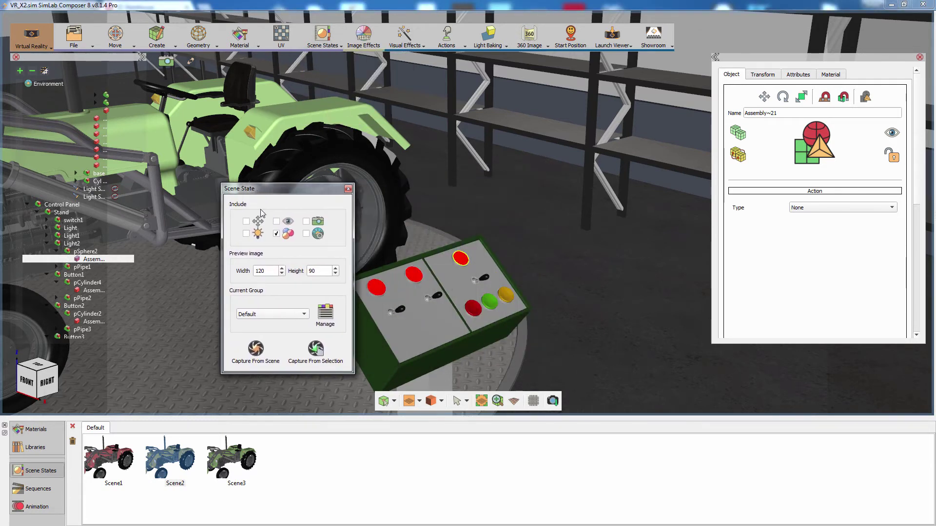
pyautogui.click(315, 349)
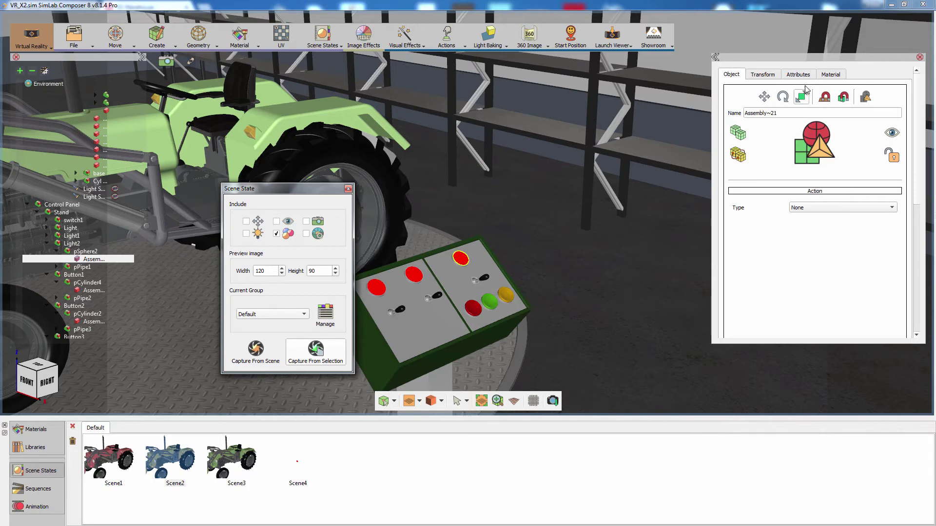
# Change the indicator's emitter colour to bright green #11ff00 and capture it as Scene5.
pyautogui.click(820, 76)
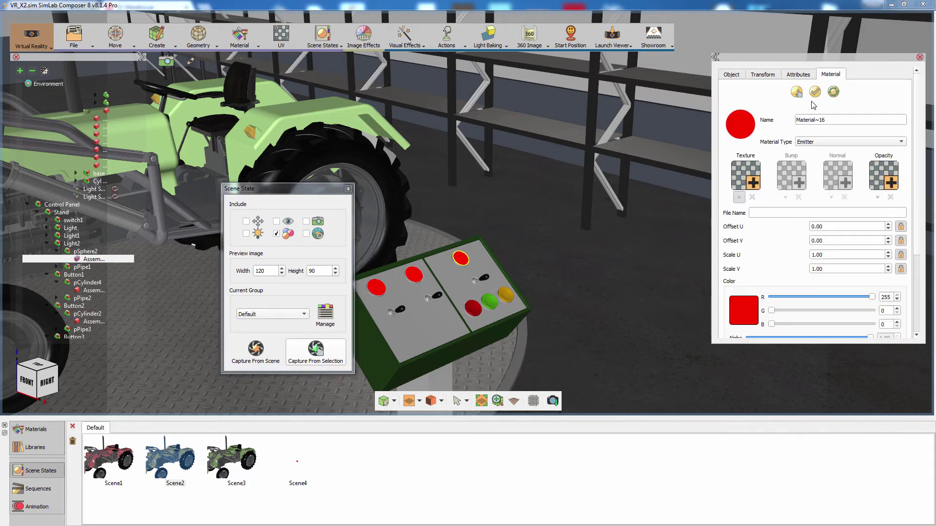
pyautogui.click(743, 314)
pyautogui.click(875, 110)
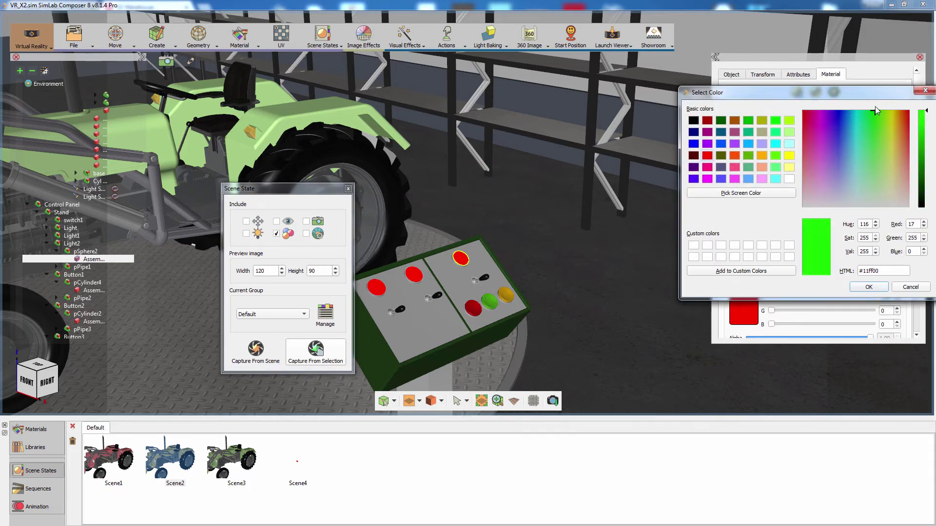
pyautogui.click(864, 289)
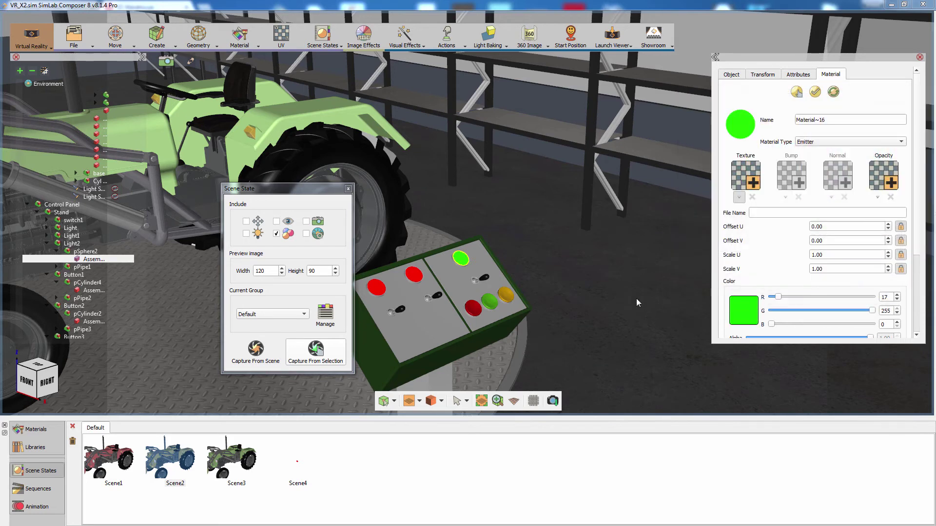
pyautogui.click(316, 352)
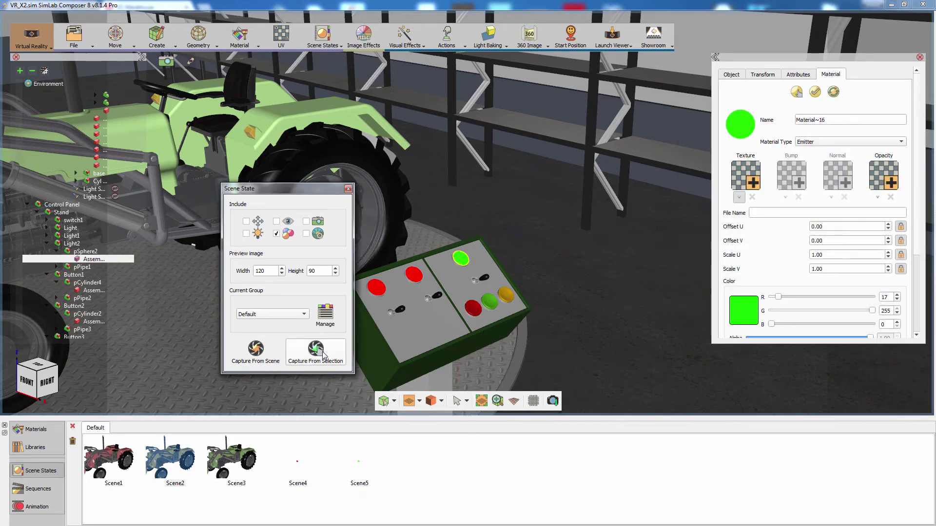
# Apply Scene2, Scene1, Scene4, Scene5 and Scene4 in turn, ending with a red tractor and red indicator.
pyautogui.click(236, 458)
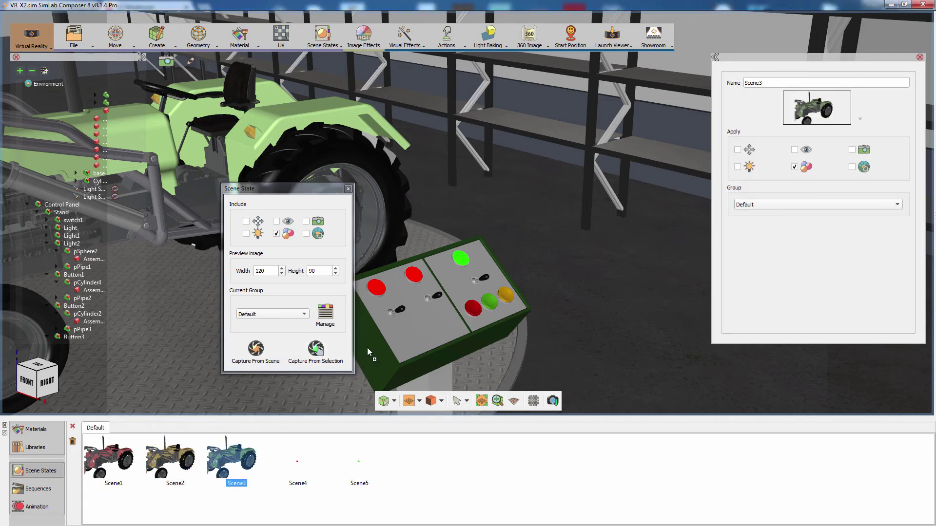
pyautogui.doubleClick(184, 463)
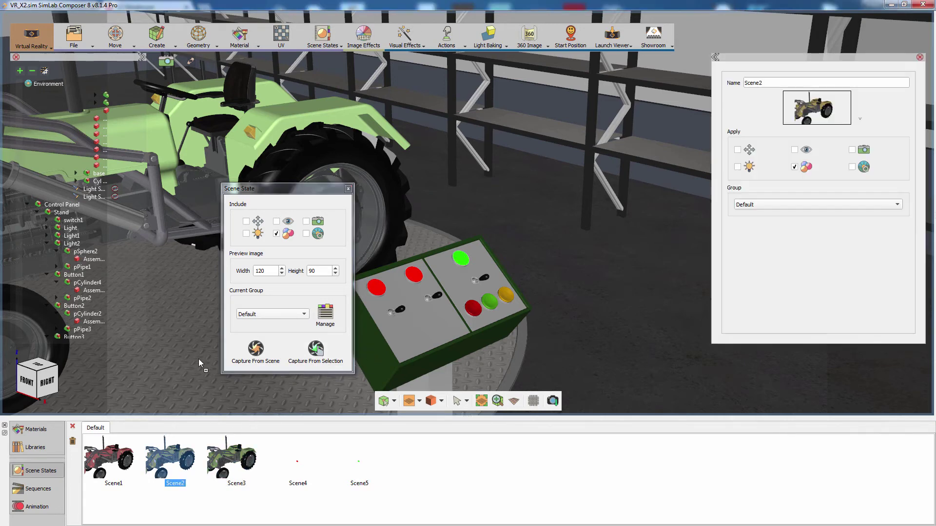
pyautogui.click(110, 459)
pyautogui.moveTo(188, 325); pyautogui.dragTo(188, 324)
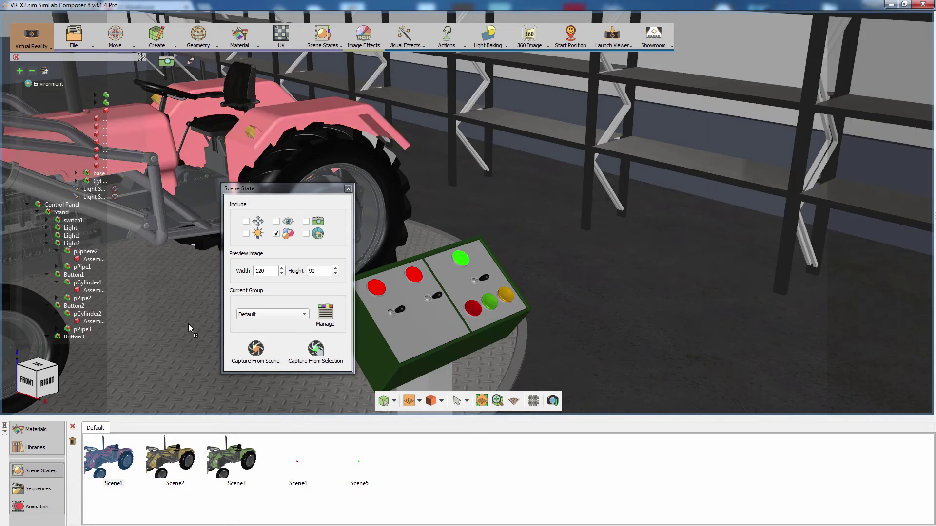
pyautogui.moveTo(299, 464); pyautogui.dragTo(390, 342)
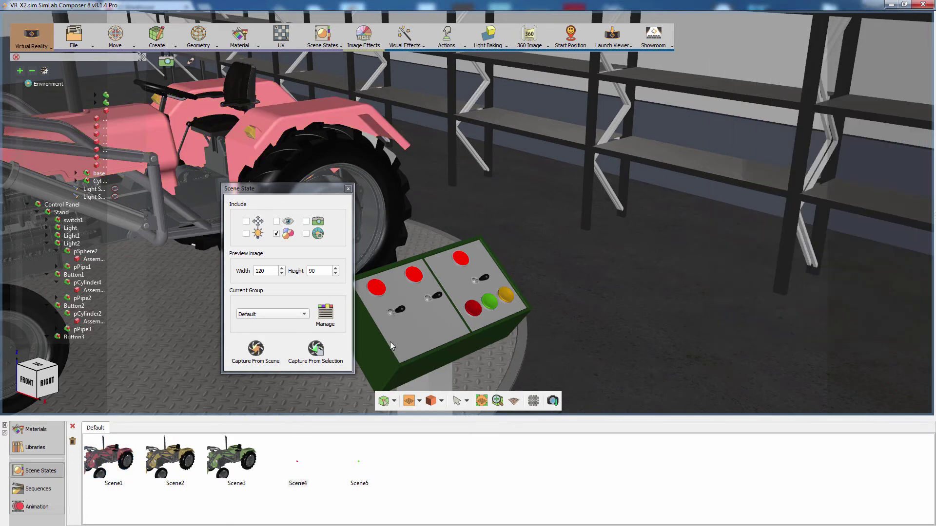
pyautogui.moveTo(359, 461); pyautogui.dragTo(391, 339)
pyautogui.moveTo(299, 470); pyautogui.dragTo(393, 343)
# Add a Scene State action applying Scene5 to the switch's action list.
pyautogui.click(486, 278)
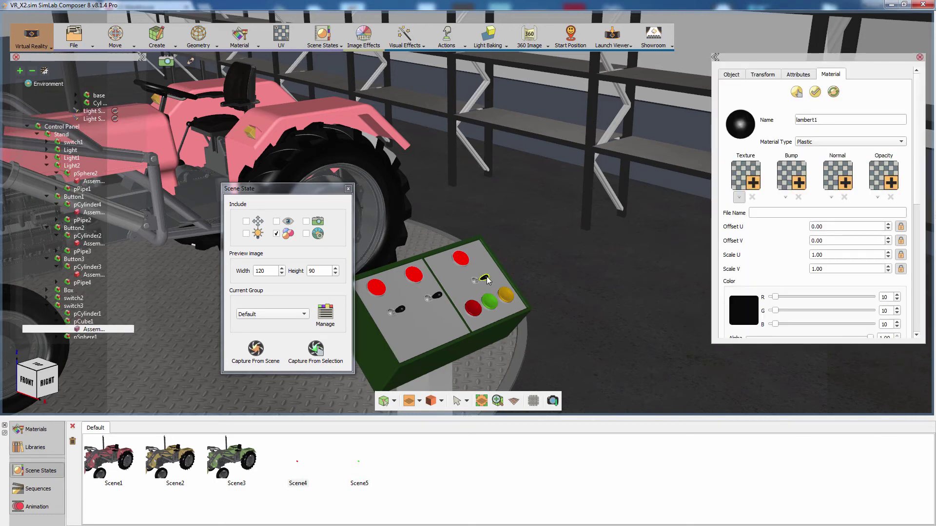
pyautogui.click(732, 75)
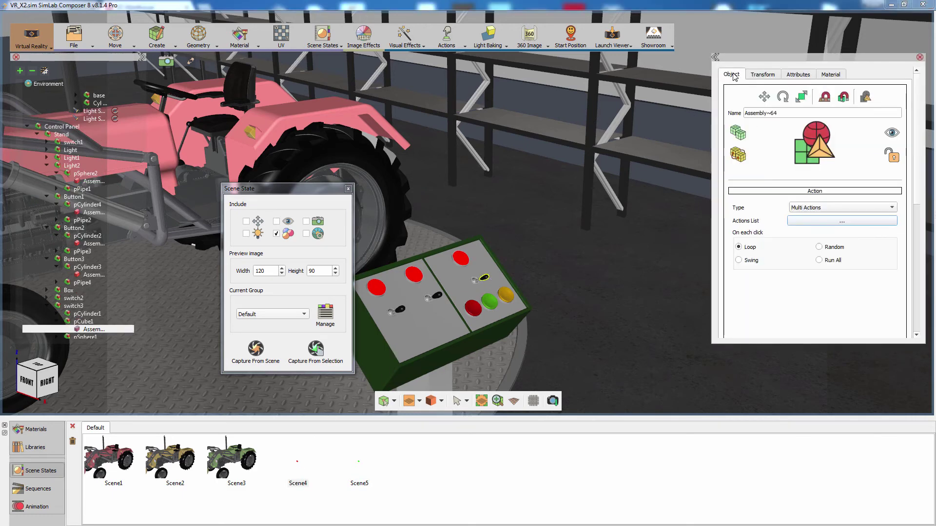
pyautogui.click(803, 222)
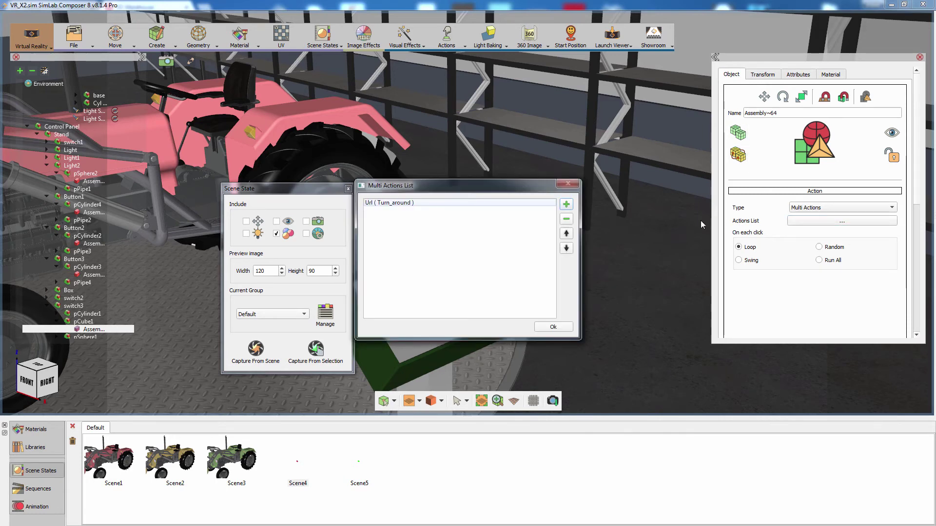
pyautogui.click(566, 204)
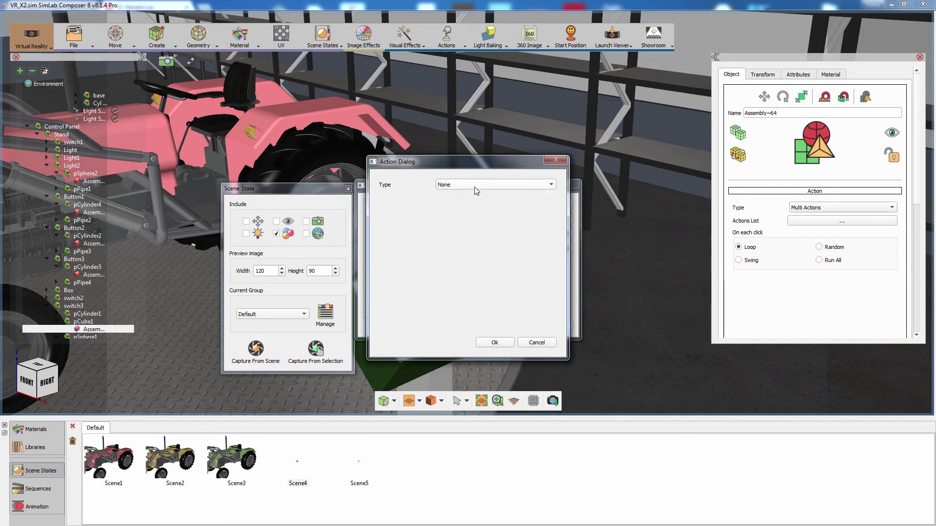
pyautogui.click(475, 186)
pyautogui.click(464, 257)
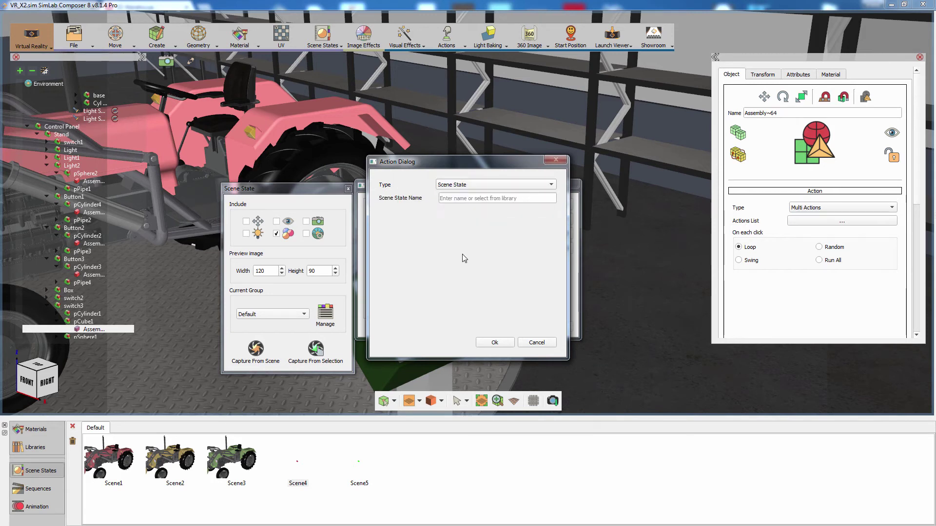
pyautogui.click(366, 458)
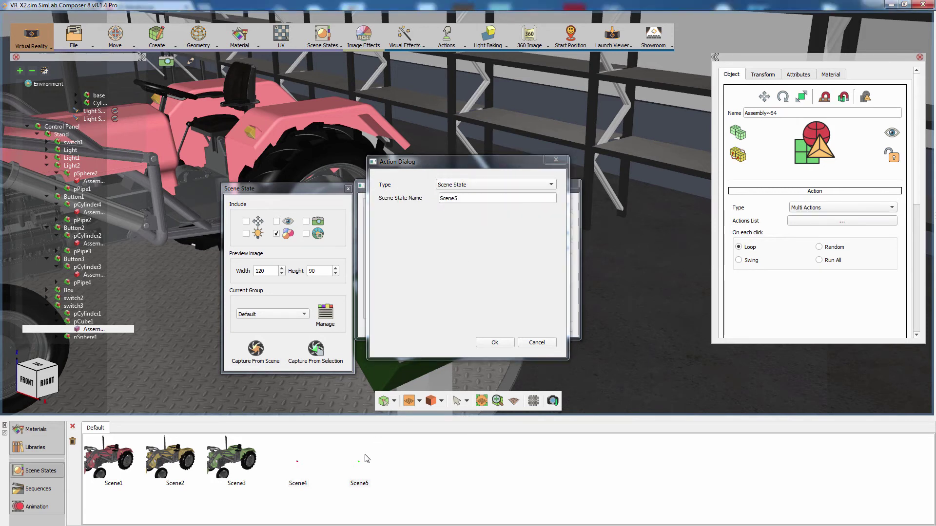
pyautogui.click(492, 343)
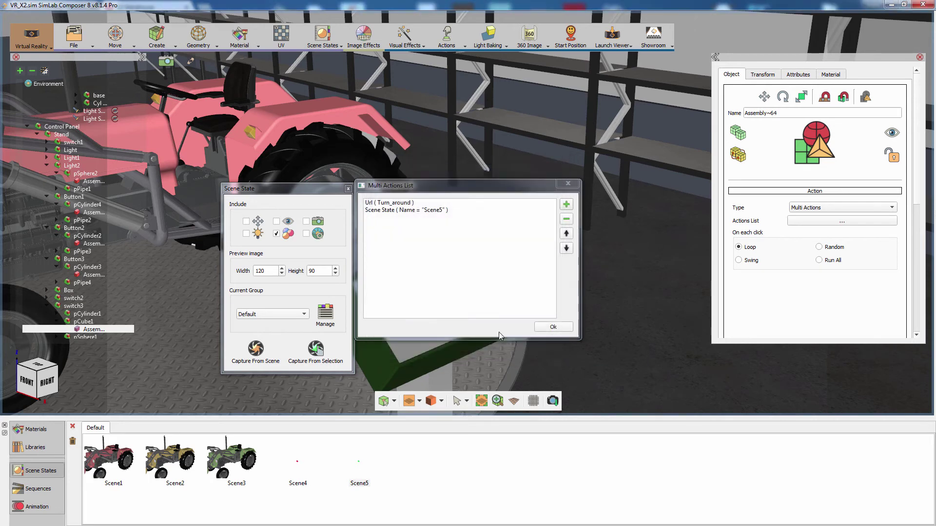
# Close the action list and set the switch's actions to Run All on each click.
pyautogui.click(551, 328)
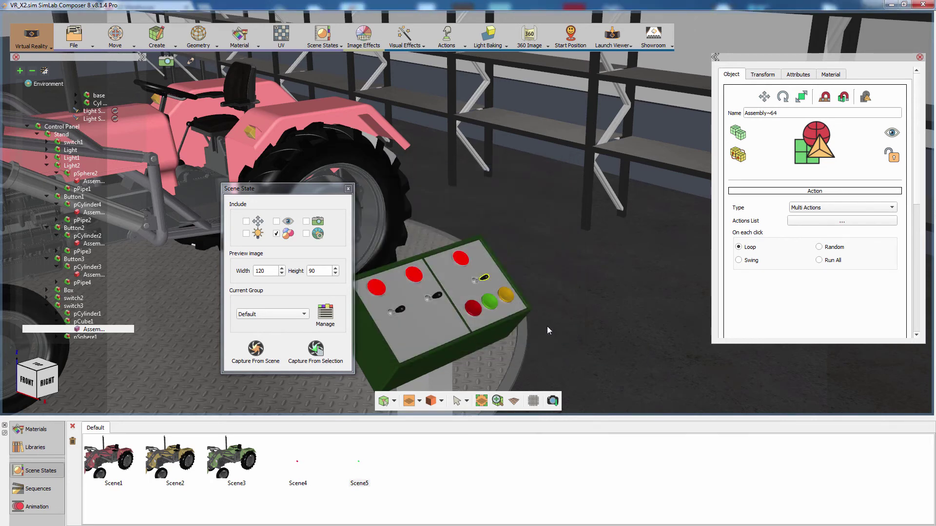
pyautogui.click(829, 262)
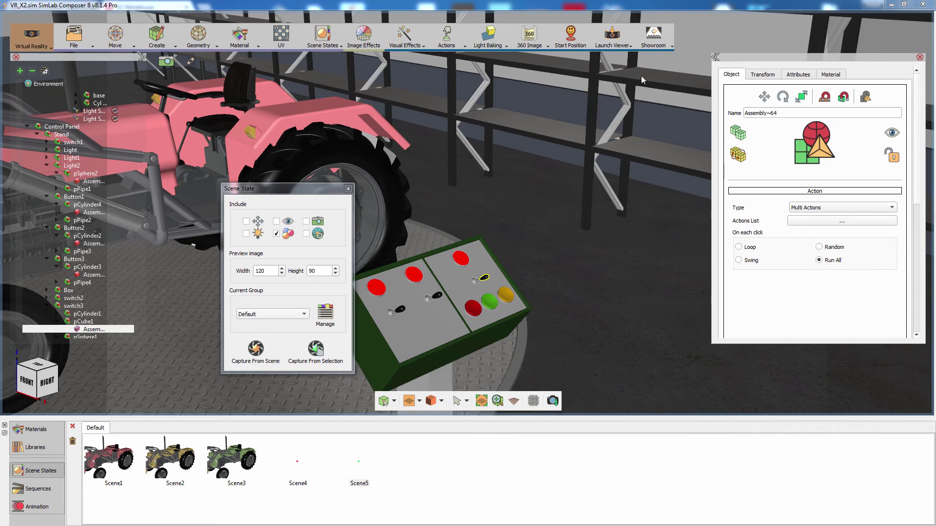
pyautogui.click(625, 48)
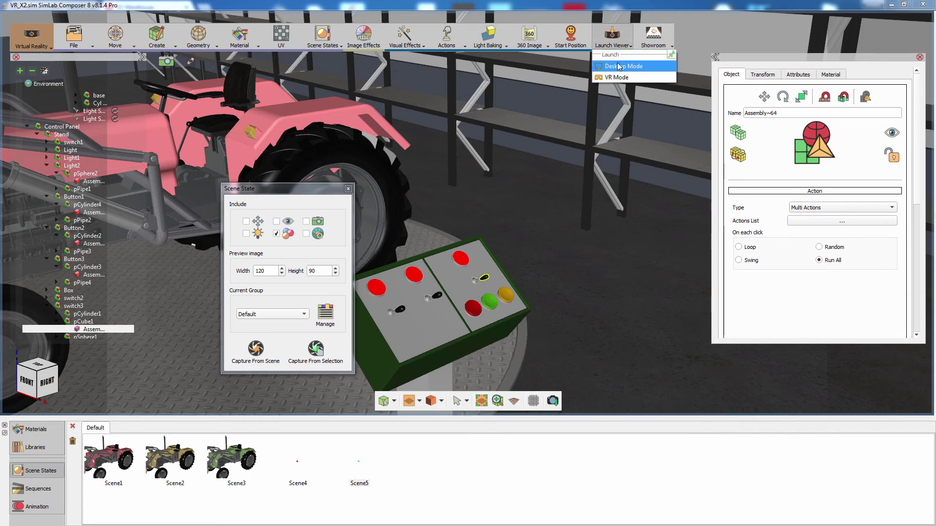
# In Desktop Mode, repaint the tractor yellow, green, red, then green with the panel buttons.
pyautogui.click(619, 66)
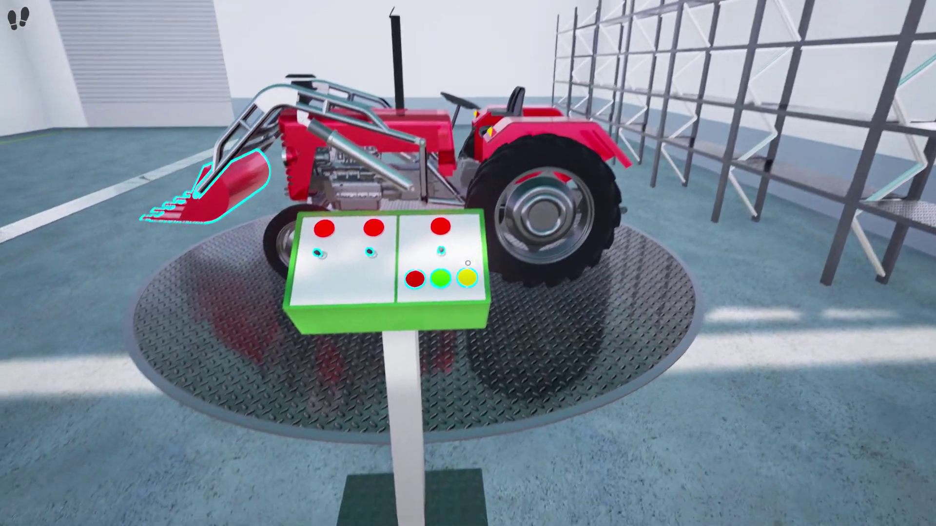
pyautogui.click(468, 263)
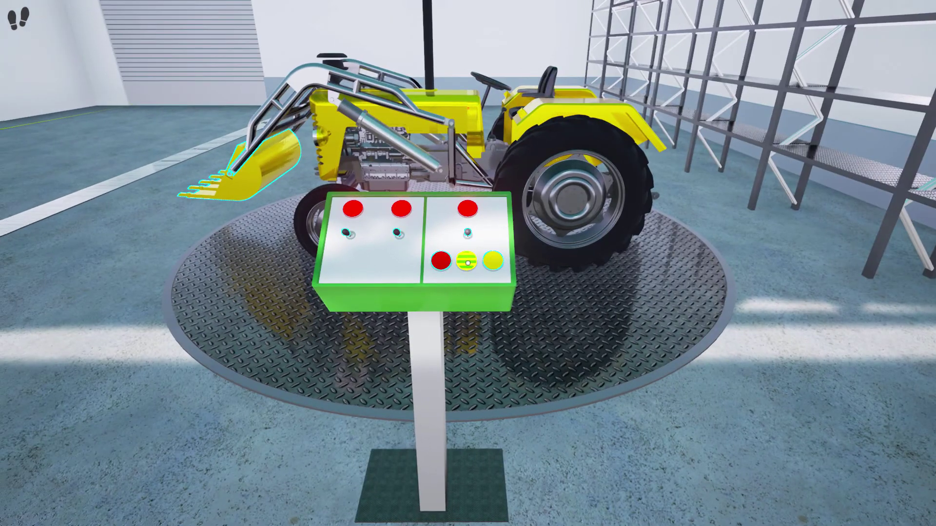
pyautogui.click(468, 263)
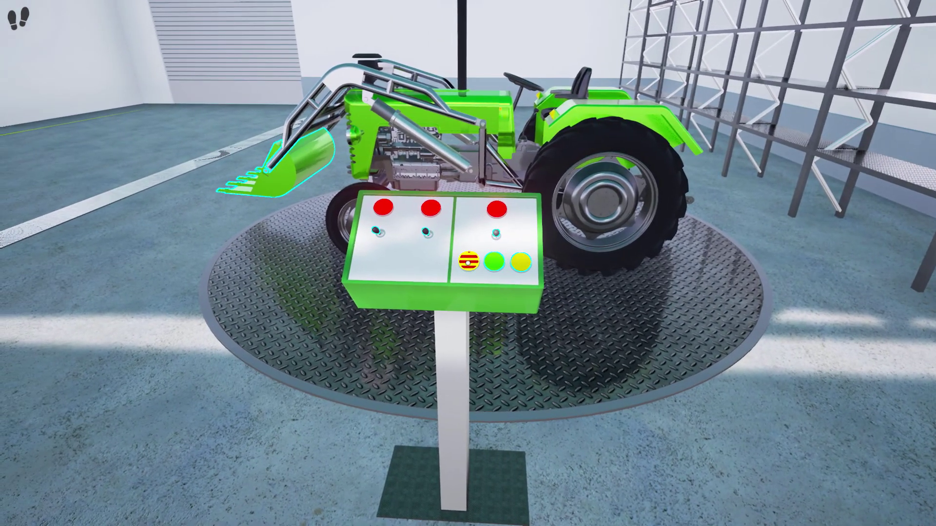
pyautogui.click(468, 263)
pyautogui.click(468, 264)
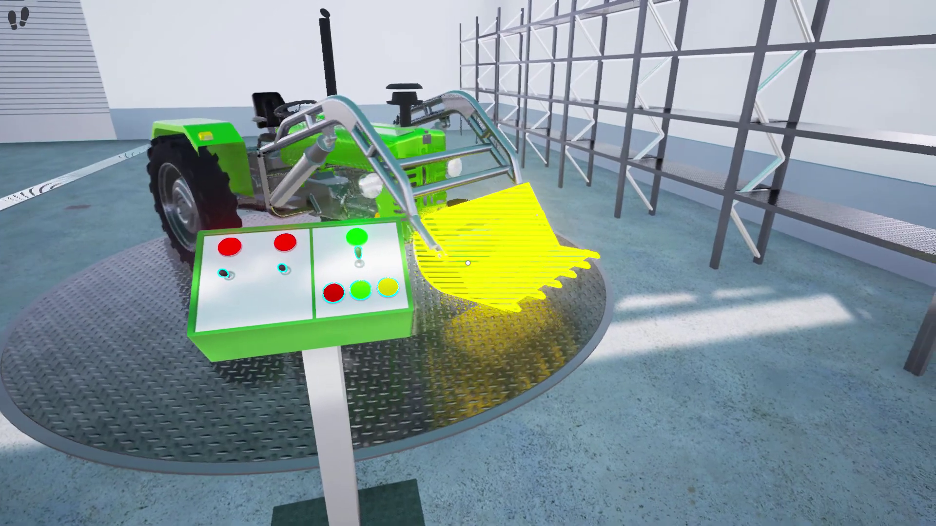
# Raise the loader arm, flip the switch to light the green indicator, then repaint yellow and green.
pyautogui.click(468, 264)
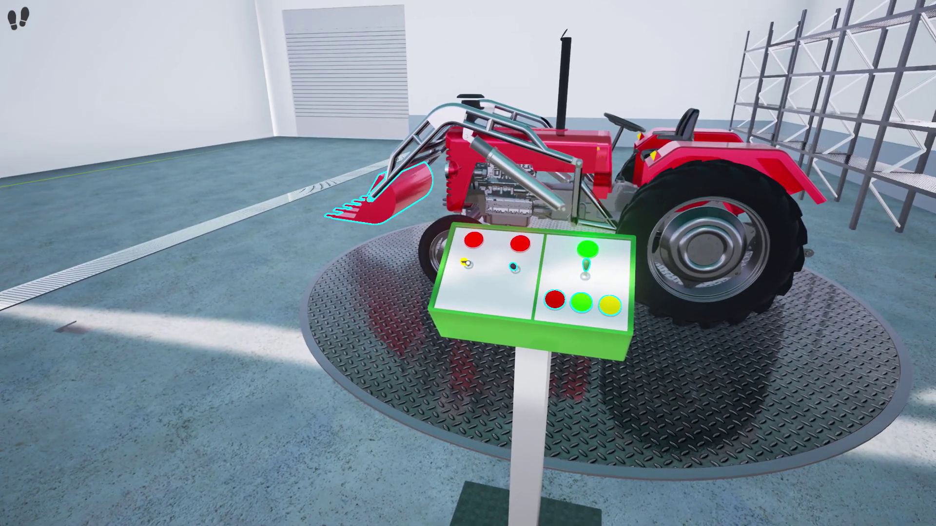
pyautogui.click(467, 264)
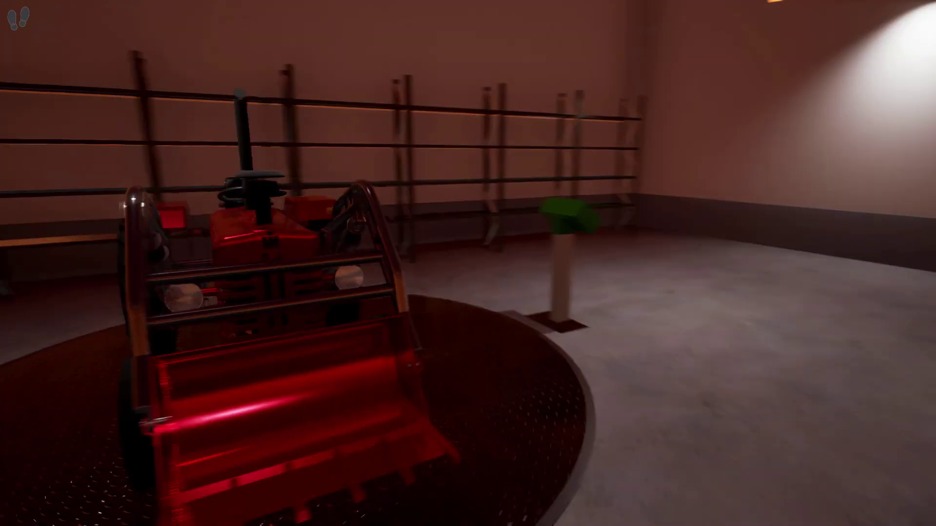
pyautogui.press('d')
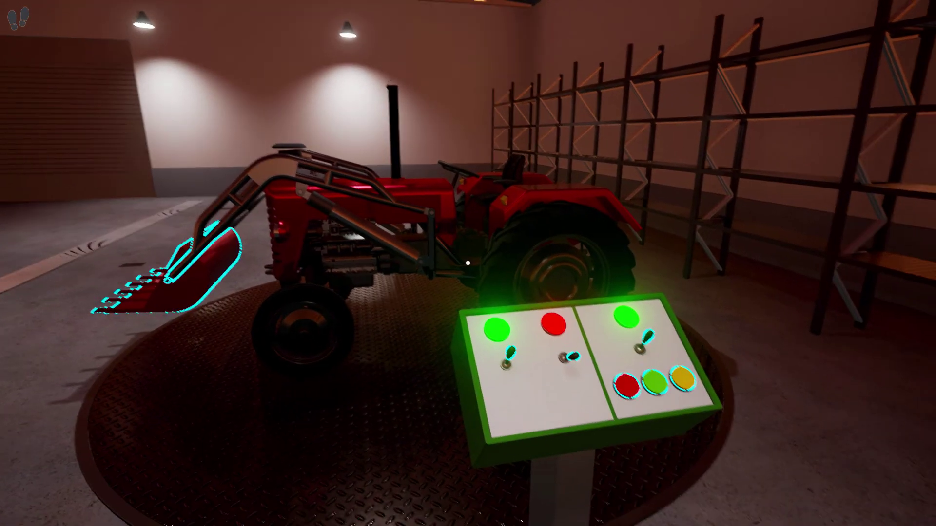
pyautogui.press('d')
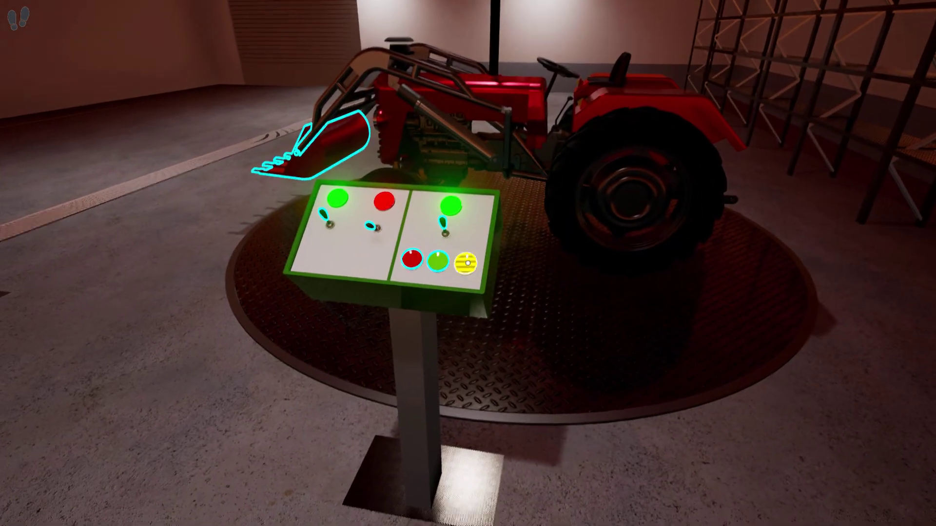
pyautogui.click(468, 263)
pyautogui.click(468, 263)
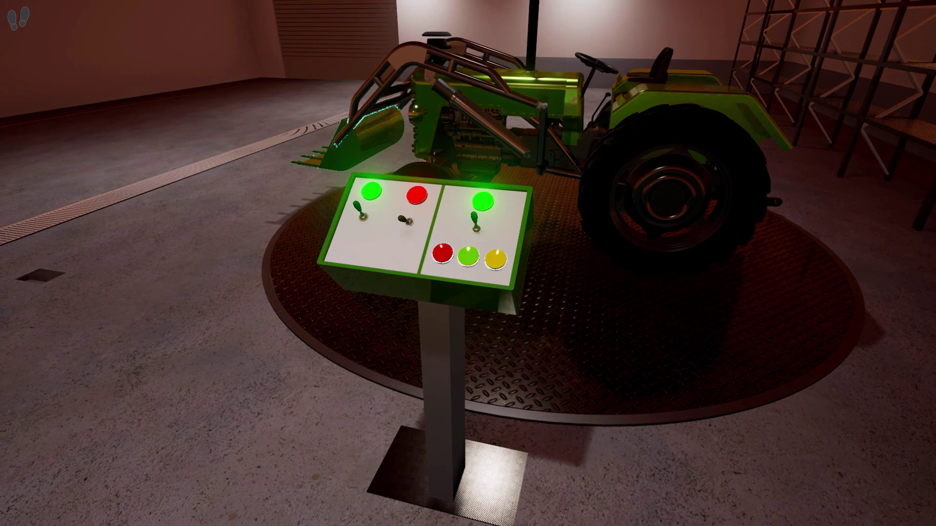